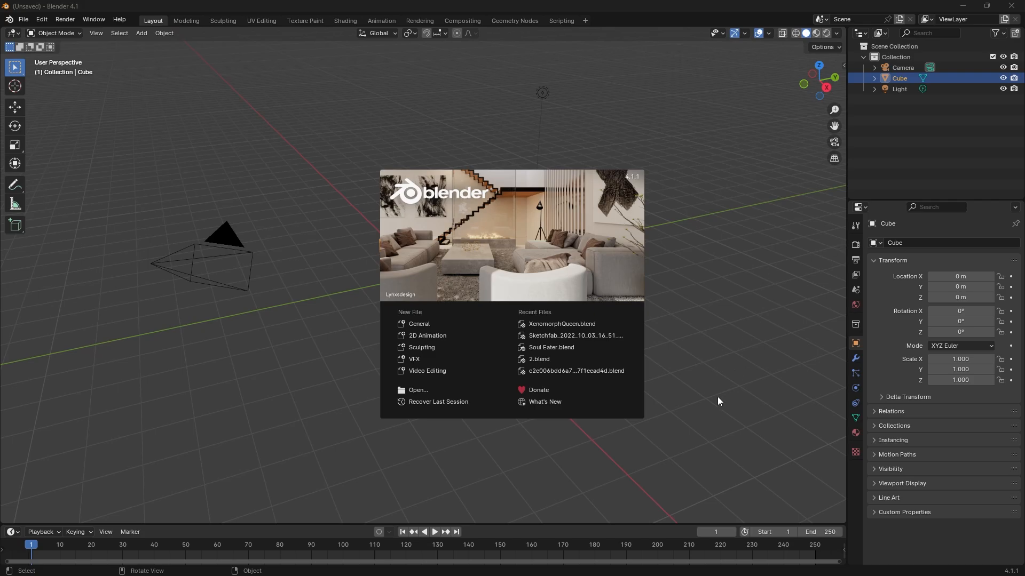
- Switch to FortnitePorting and review its Blender plugin installations, update option and setup instructions
key("super")
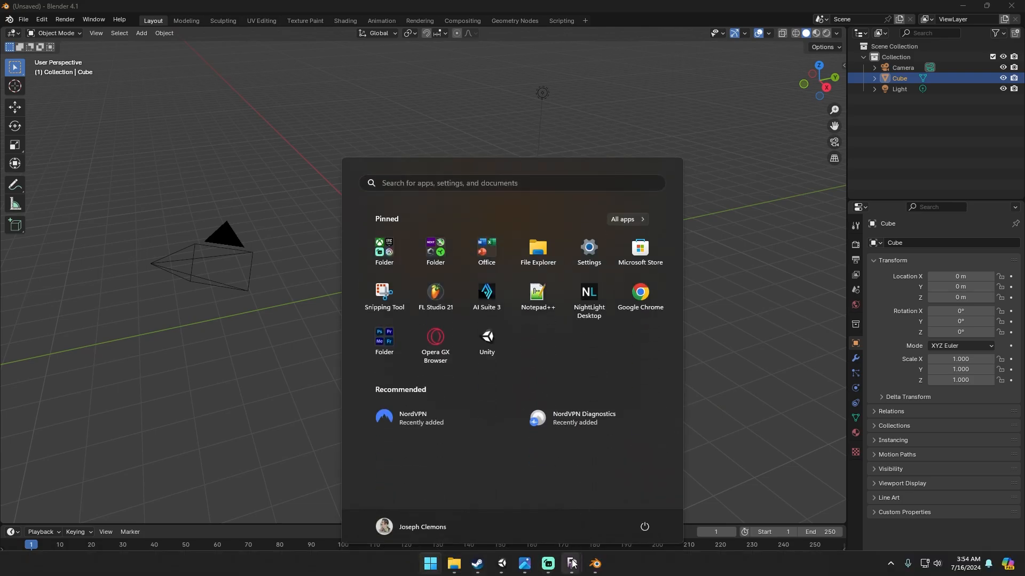
mouse_move(573, 560)
left_click(628, 501)
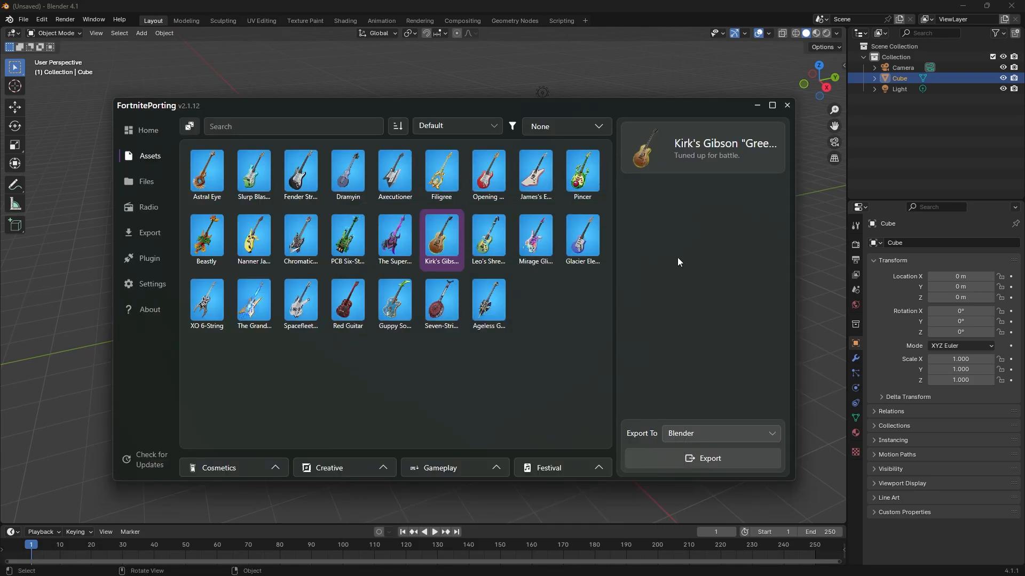
left_click(144, 130)
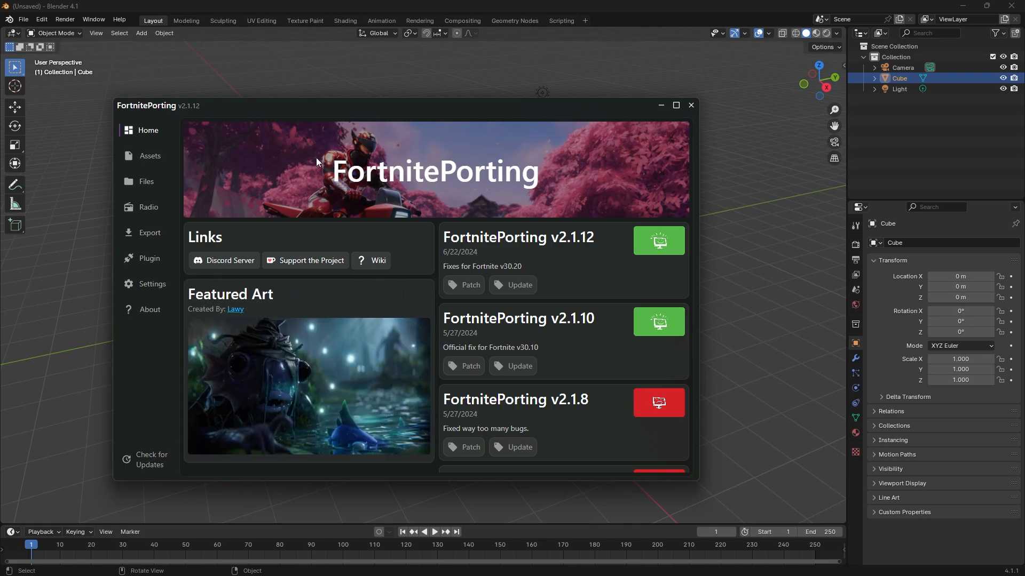
left_click_drag(260, 112, 338, 84)
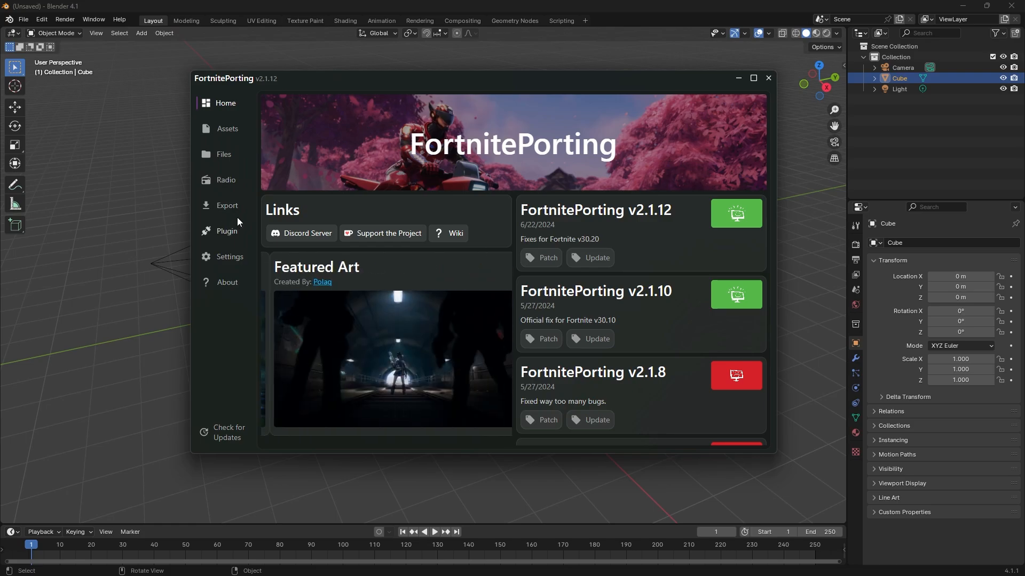
left_click(229, 231)
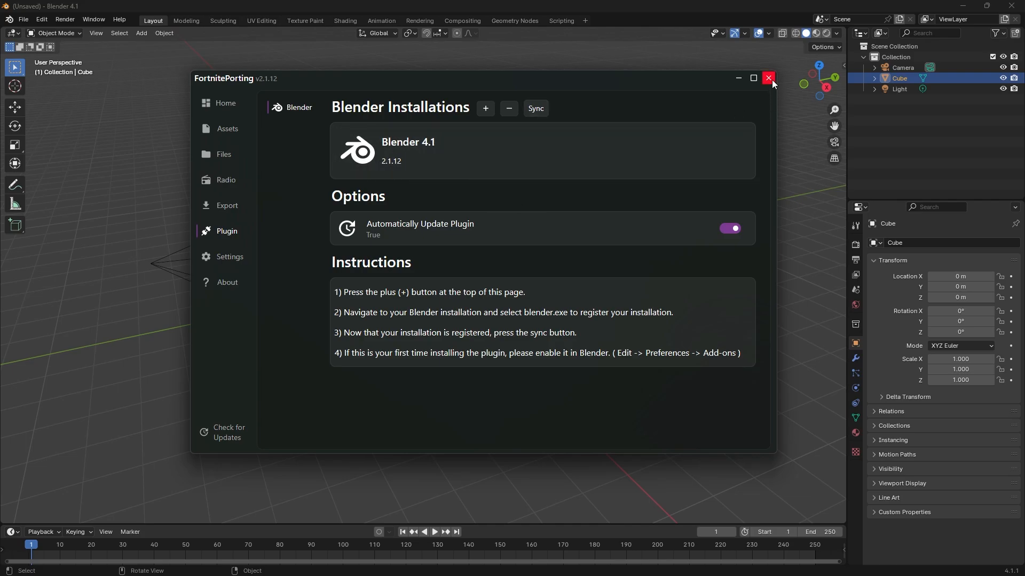
left_click(687, 2)
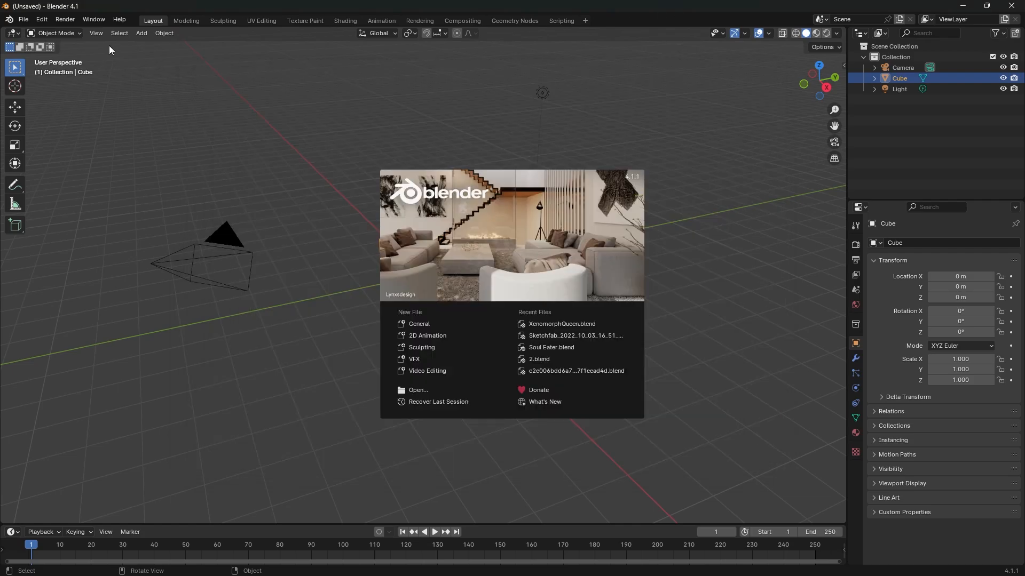
- Search the Blender add-on preferences for "fort" and check that the Fortnite Porting import add-on is enabled
left_click(41, 21)
left_click(40, 22)
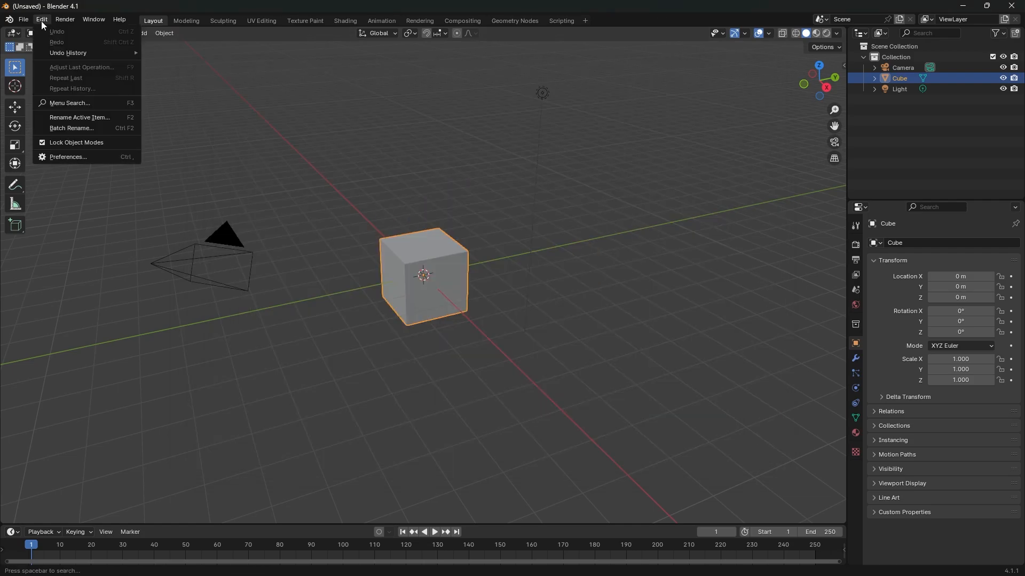
left_click(71, 158)
left_click(302, 41)
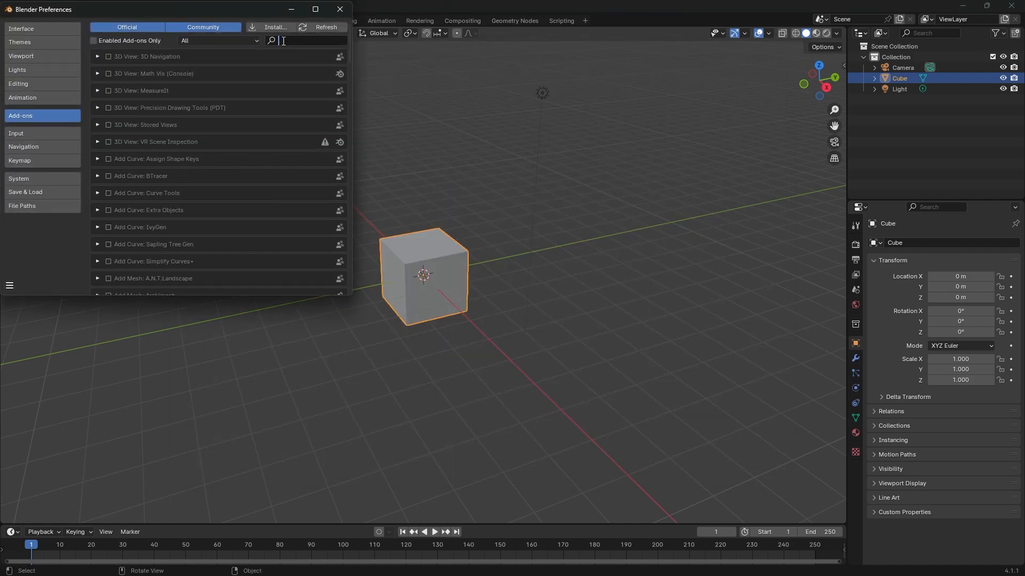
type("fort")
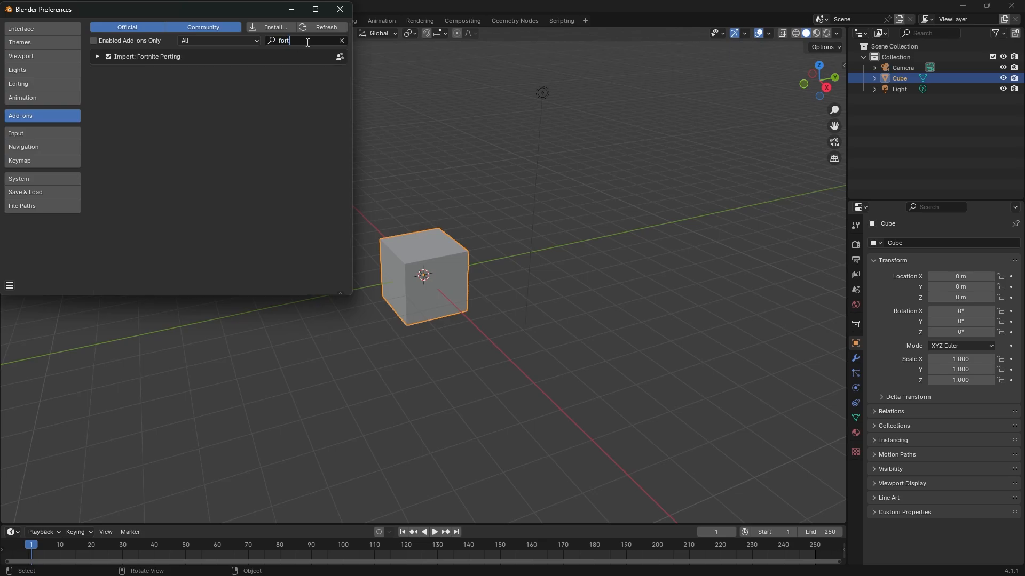
left_click_drag(242, 11, 521, 131)
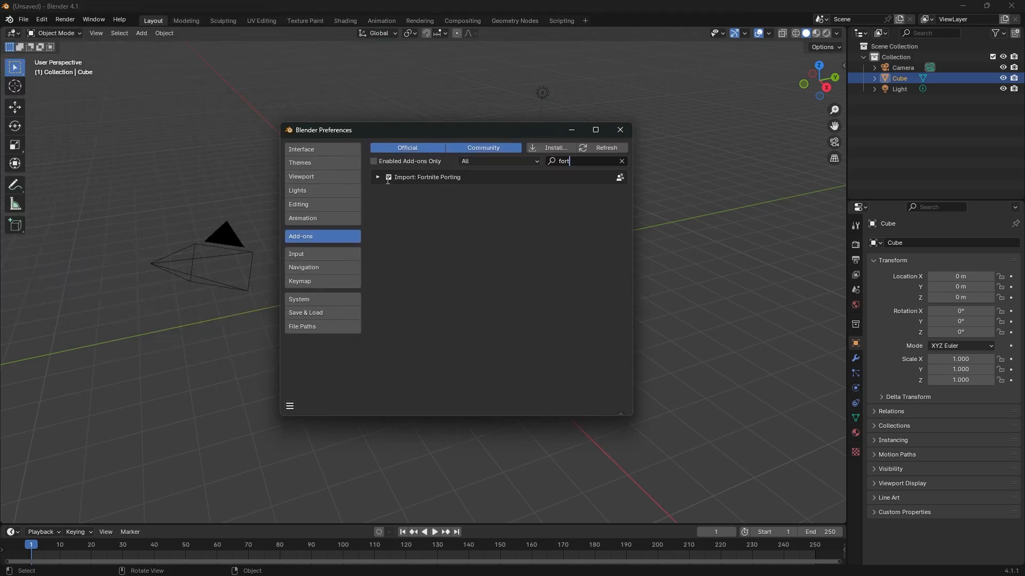
left_click(621, 132)
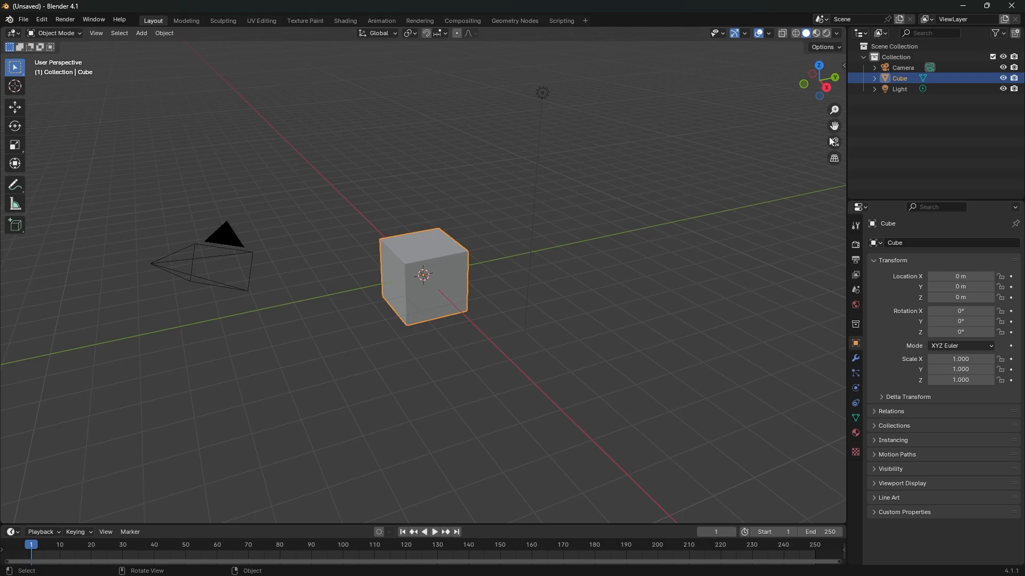
- Delete the default cube and the camera from the scene
key("x")
left_click(901, 71)
key("x")
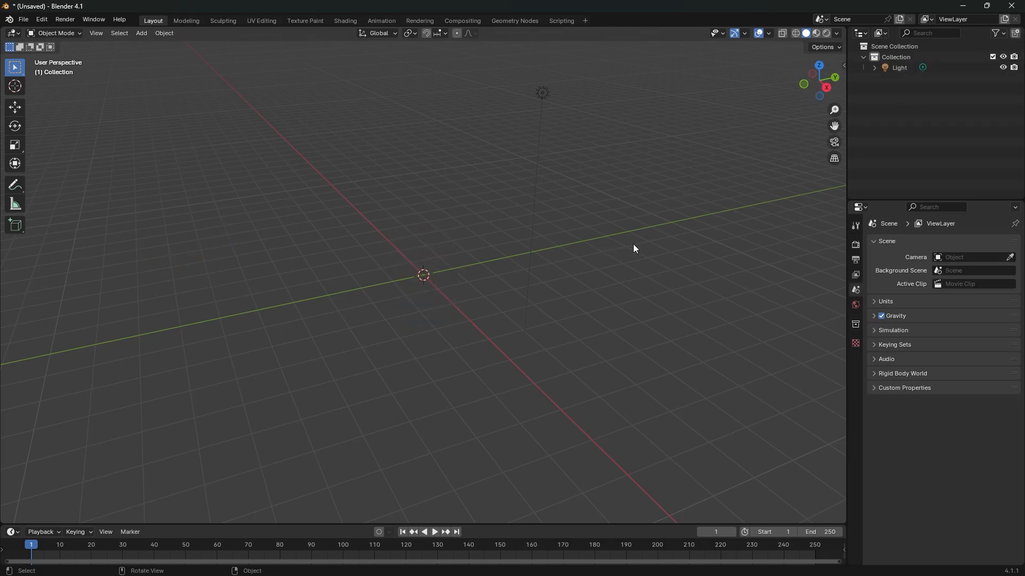
- Export the Kirk's Gibson "Greeny" Les Paul guitar from FortnitePorting to Blender
middle_click_drag(633, 245, 608, 235)
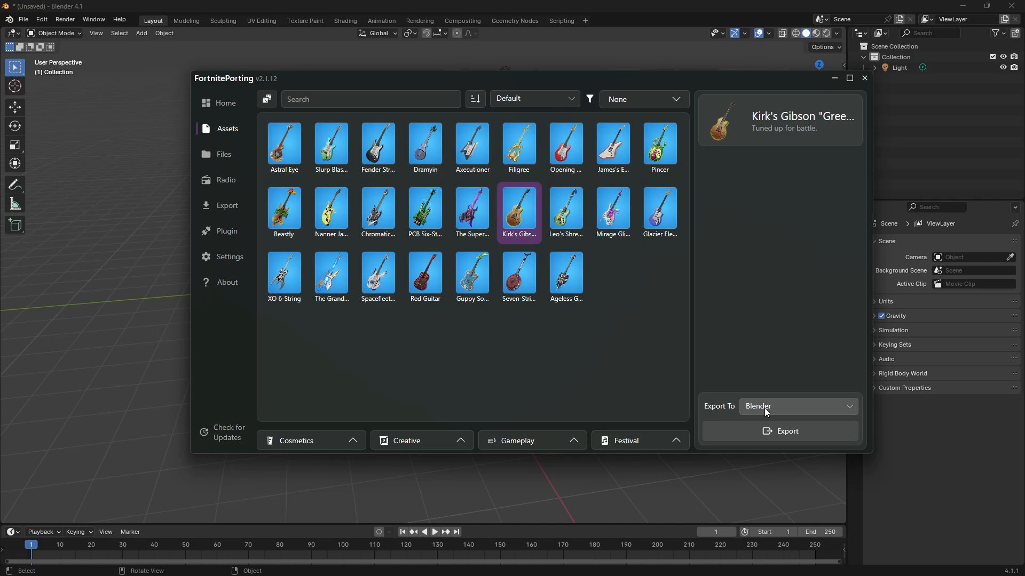
left_click(781, 432)
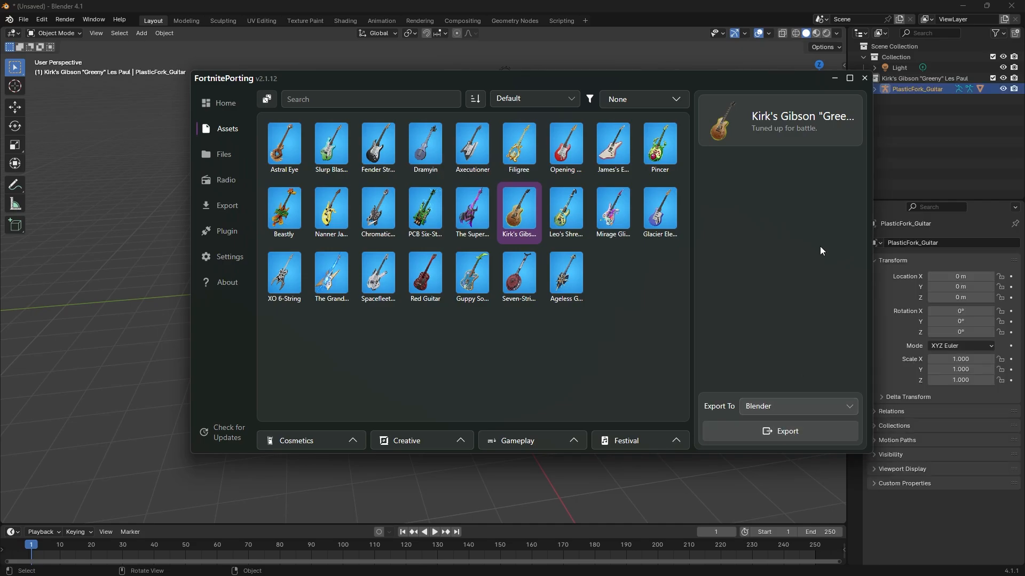
left_click(836, 79)
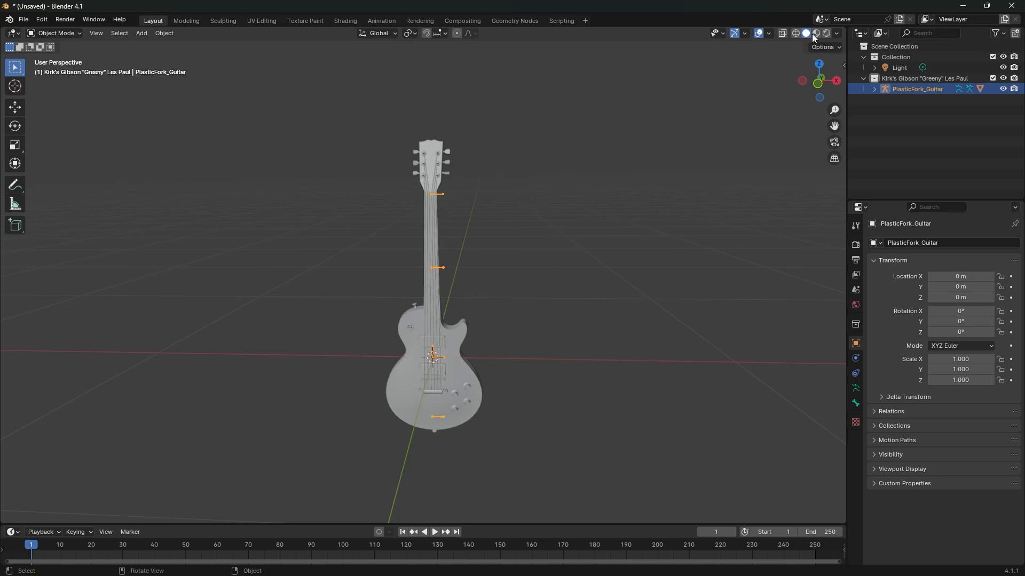
- Display the imported guitar with material preview shading and check its textured look
left_click(815, 34)
scroll(566, 246, "up", 6)
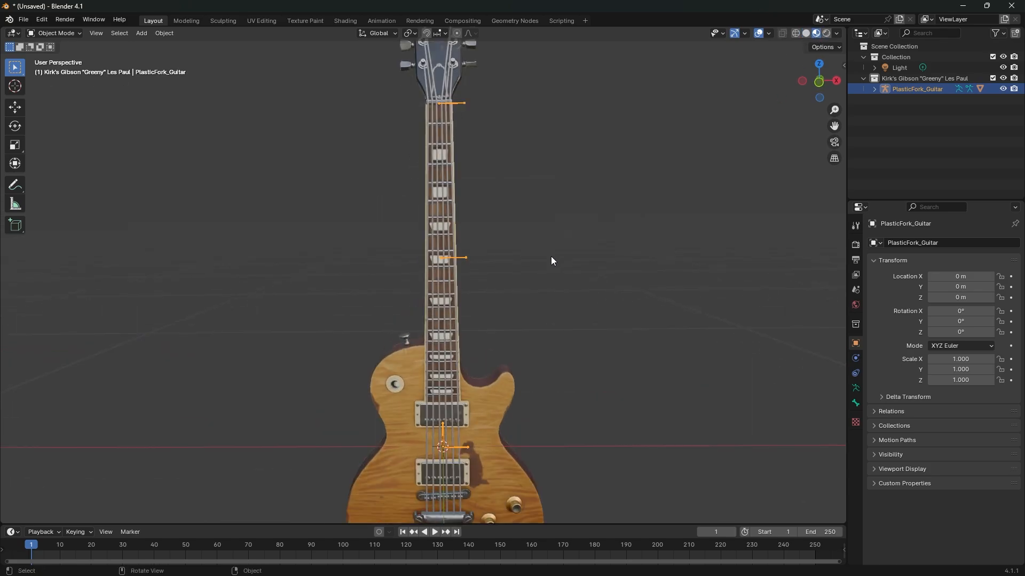
scroll(551, 256, "down", 4)
middle_click_drag(550, 256, 514, 214)
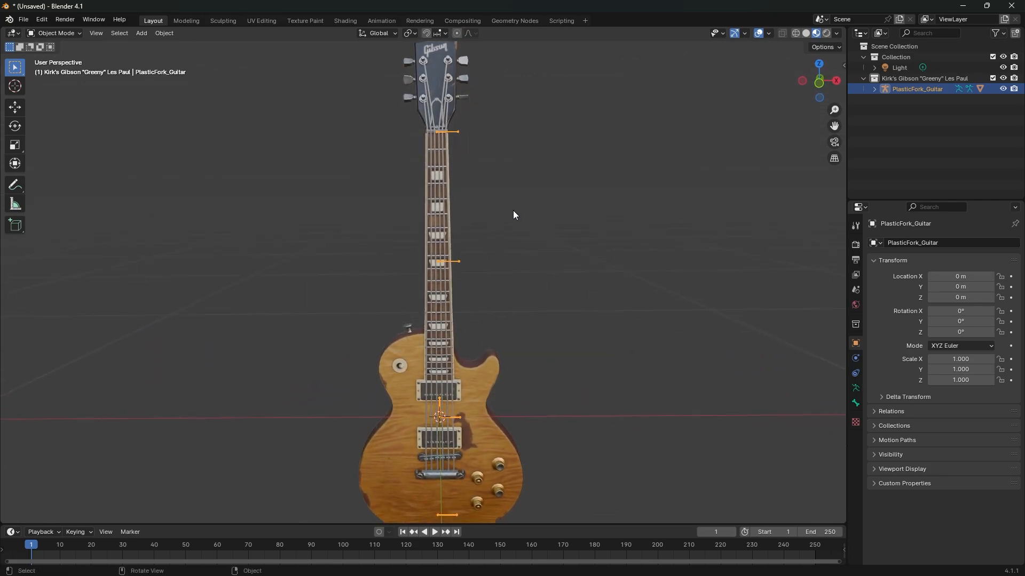
scroll(514, 210, "down", 1)
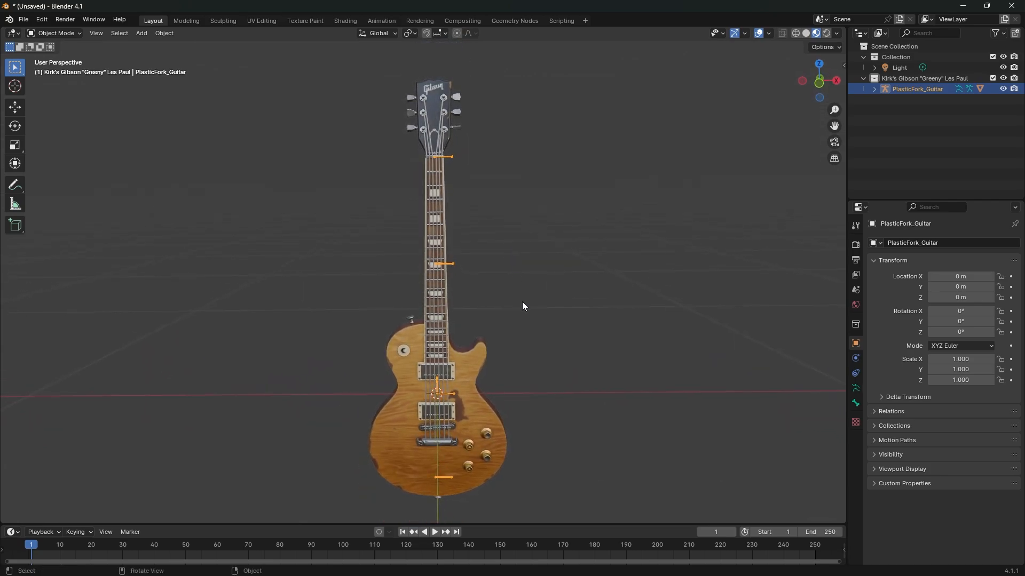
- Open the file export options for the guitar scene
left_click(24, 19)
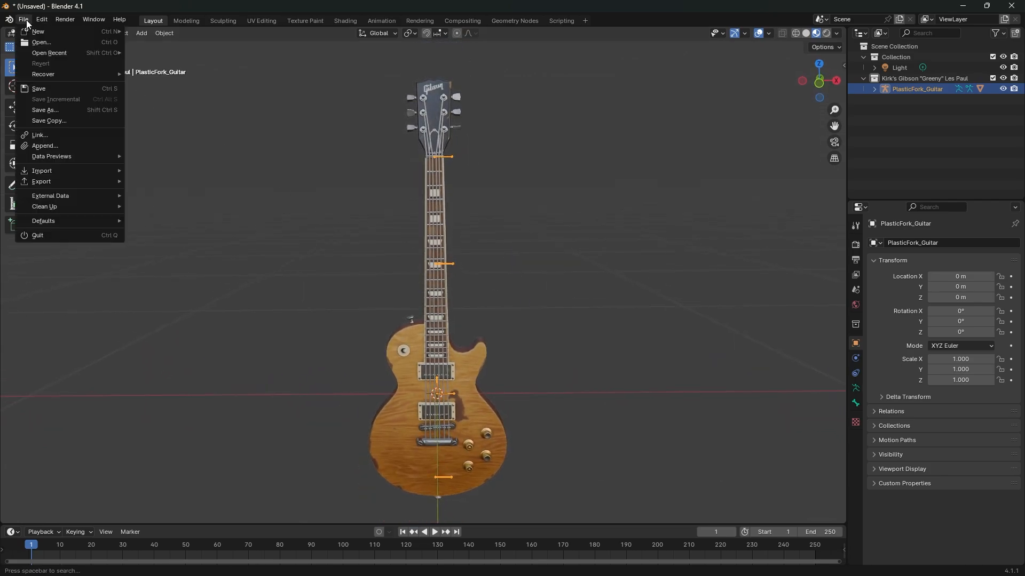
mouse_move(63, 182)
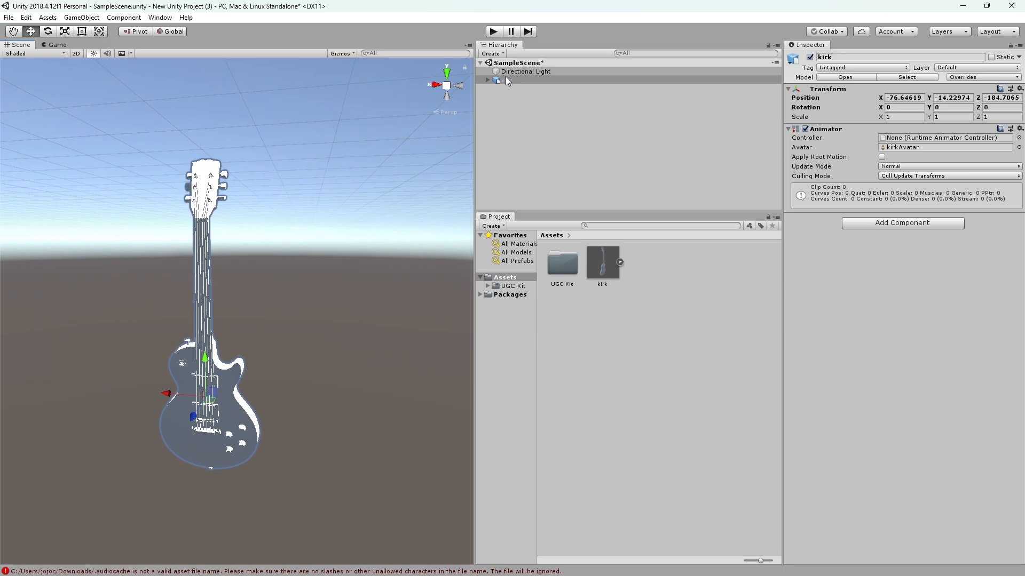
- In Unity, unpack the kirk guitar prefab completely and delete its Light child object
left_click(326, 233)
right_click_drag(347, 231, 362, 230)
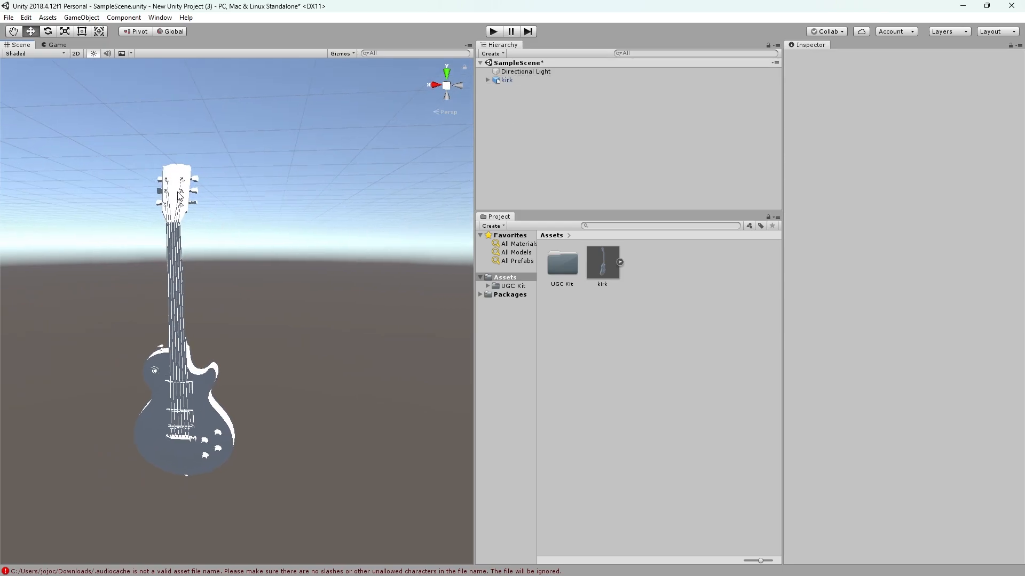
left_click(177, 192)
left_click(488, 79)
right_click(514, 80)
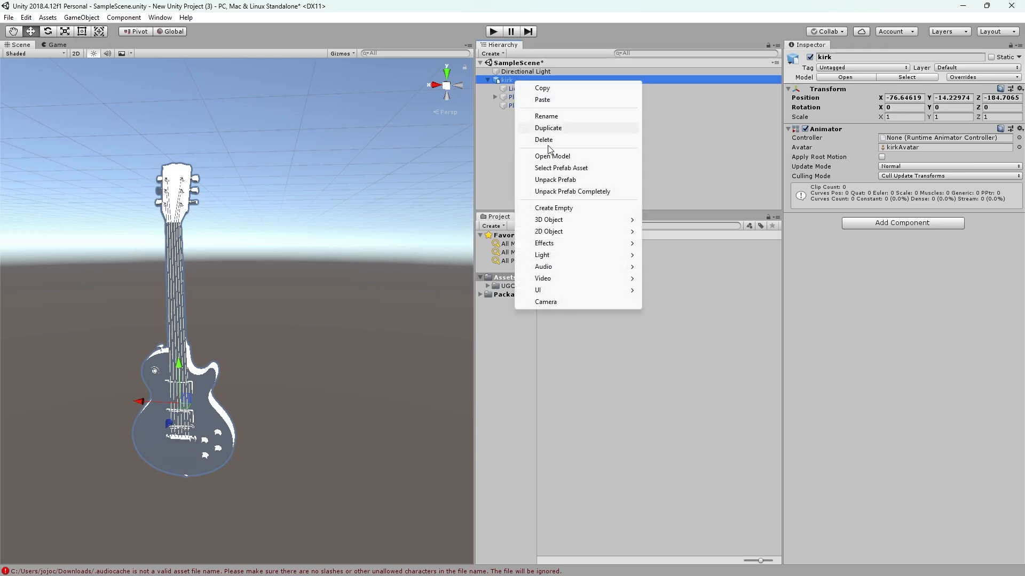
left_click(558, 192)
left_click(525, 89)
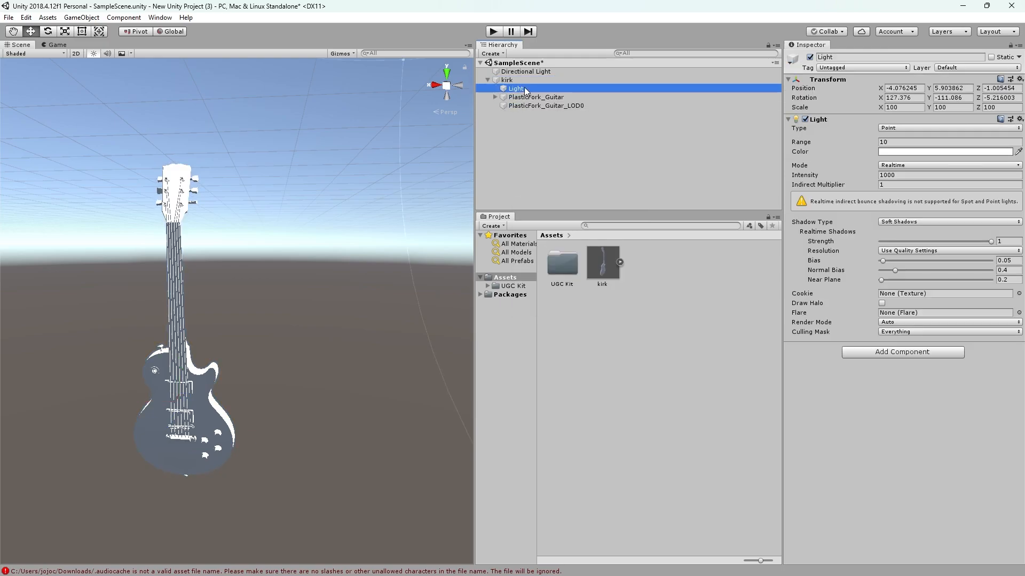
key("Delete")
- Examine the untextured guitar in the scene view and the sub-assets contained in the kirk model
middle_click_drag(313, 308, 355, 302)
left_click_drag(355, 302, 387, 311, "alt")
mouse_move(388, 311)
right_mouse_down()
mouse_move(427, 297)
mouse_move(400, 316)
mouse_move(400, 351)
mouse_move(387, 300)
right_mouse_up()
key("w")
key("s")
key("w")
key("s")
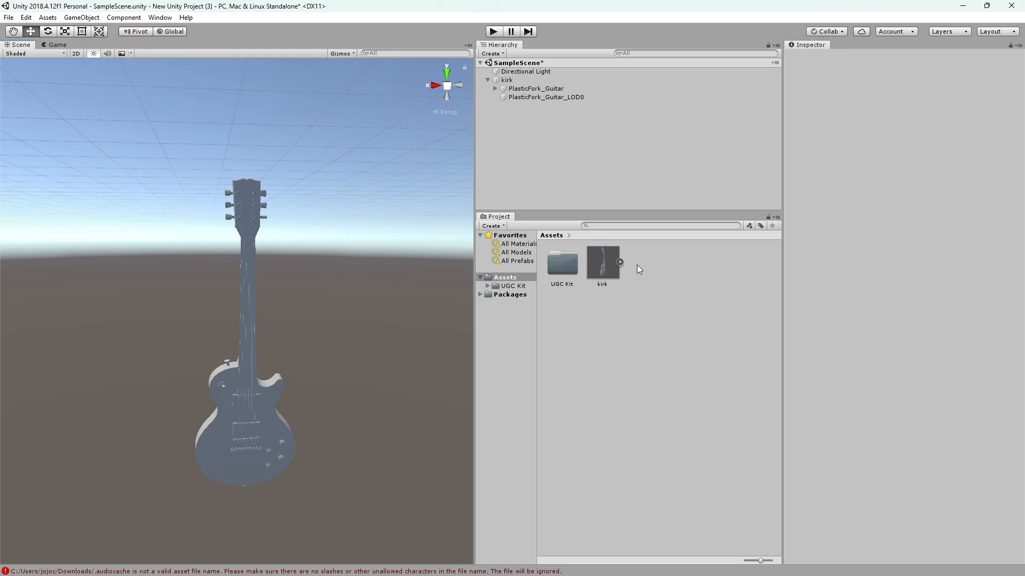
left_click(619, 262)
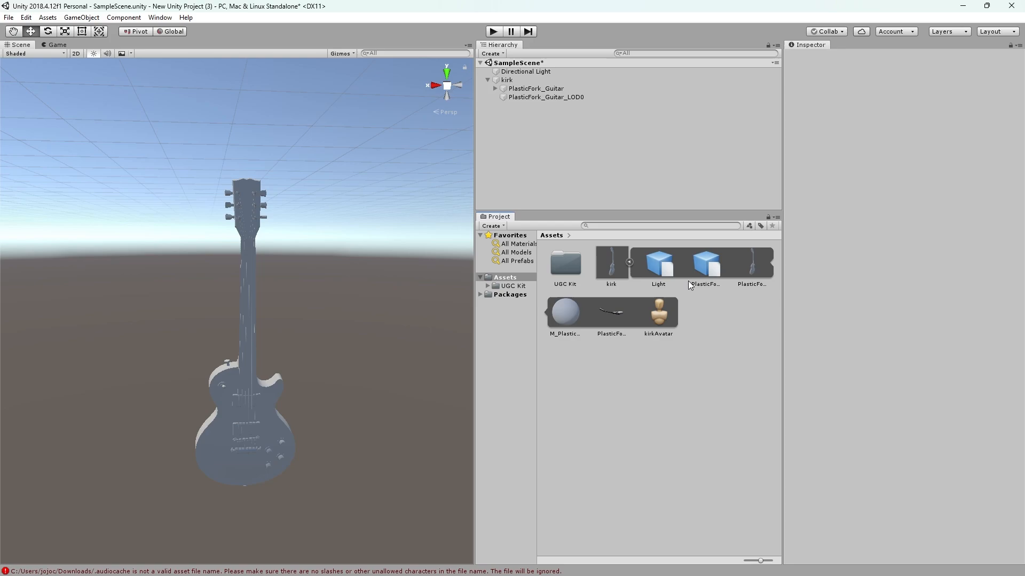
left_click(629, 263)
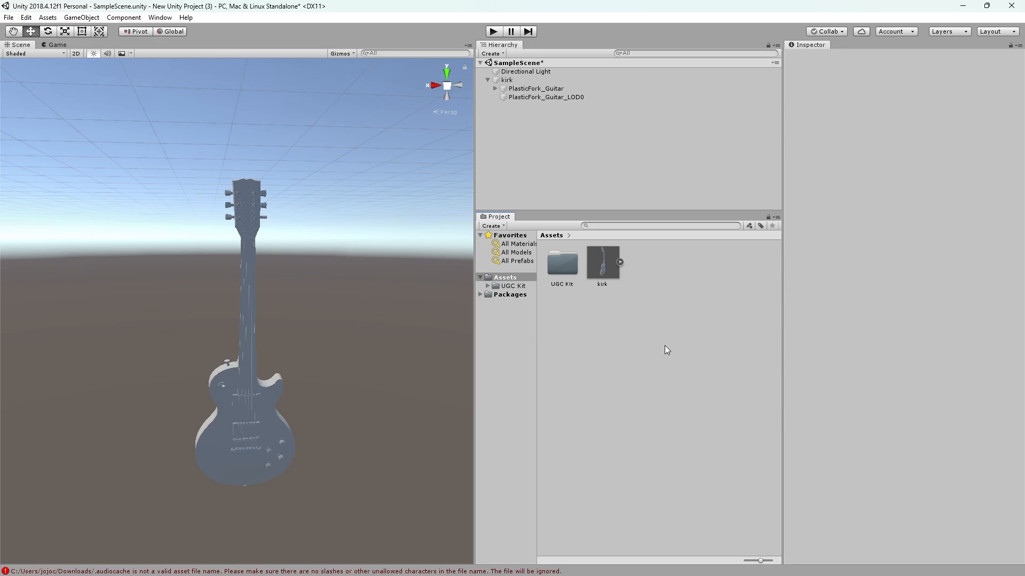
- Switch to File Explorer and open the Textures folder under Downloads > Assets > SparksCosmetics > Instrument > Guitar > PlasticFork
key("alt+Tab")
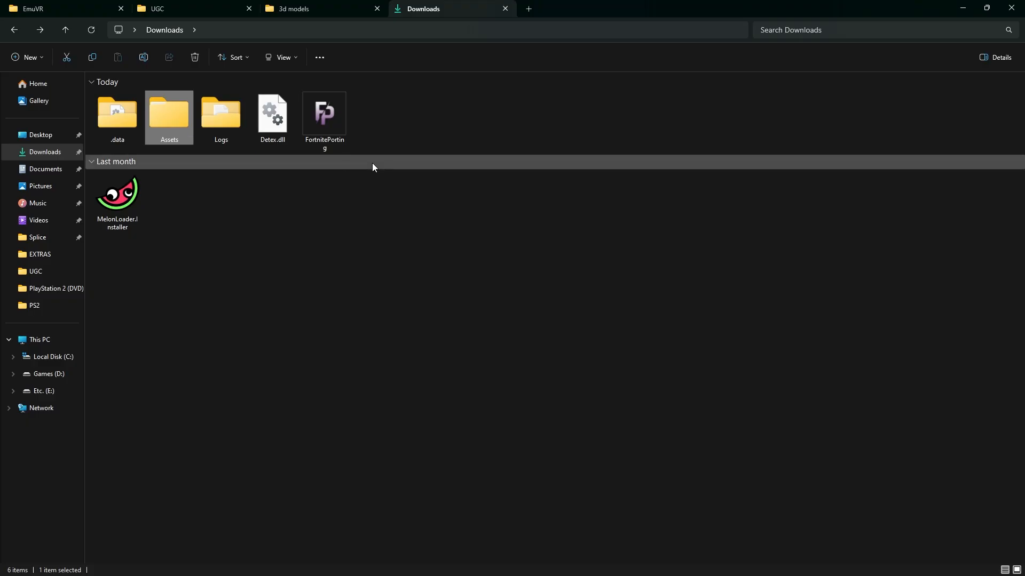
mouse_move(406, 114)
left_mouse_down()
mouse_move(98, 95)
mouse_move(200, 119)
mouse_move(387, 114)
left_mouse_up()
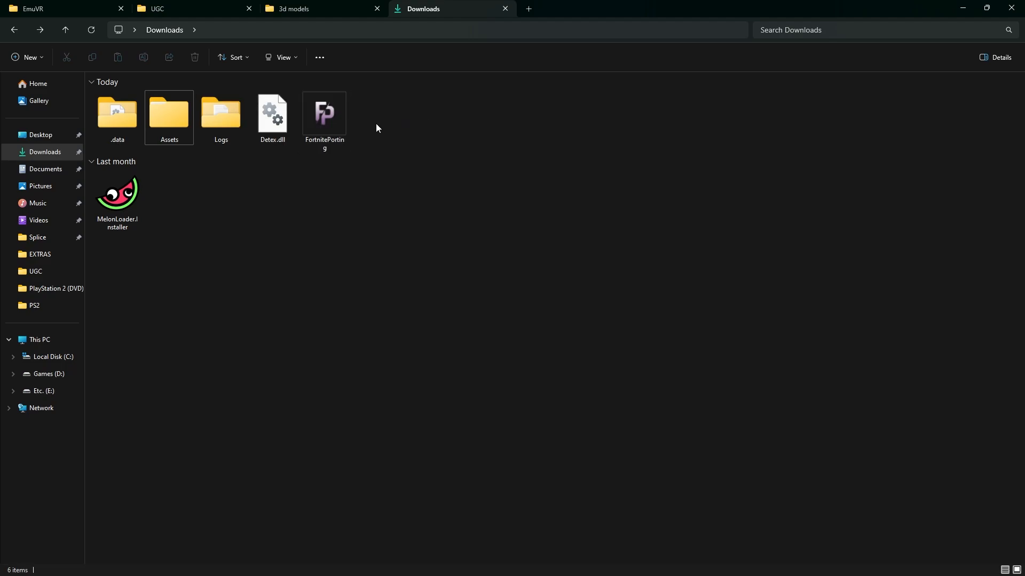
double_click(175, 120)
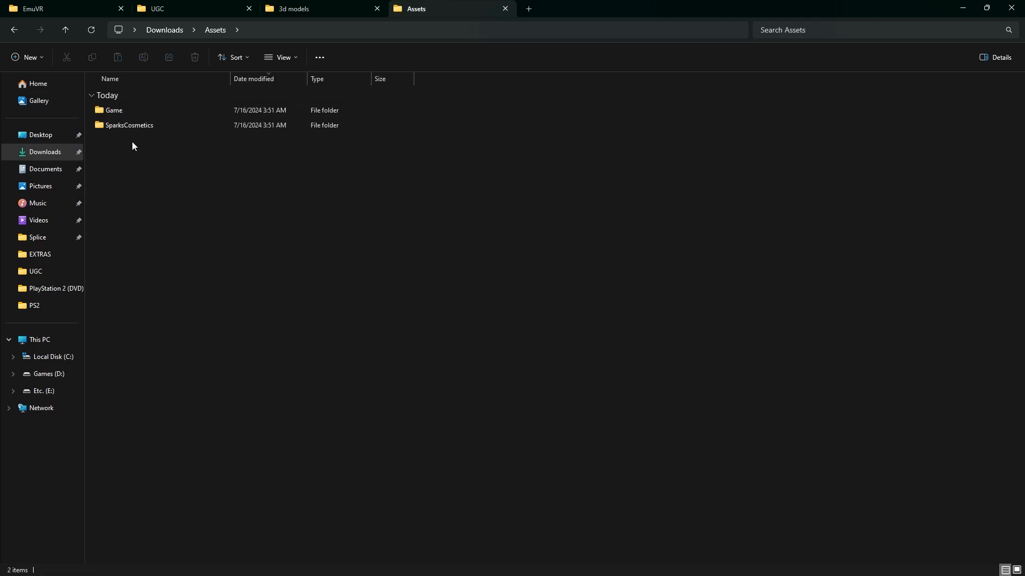
double_click(127, 124)
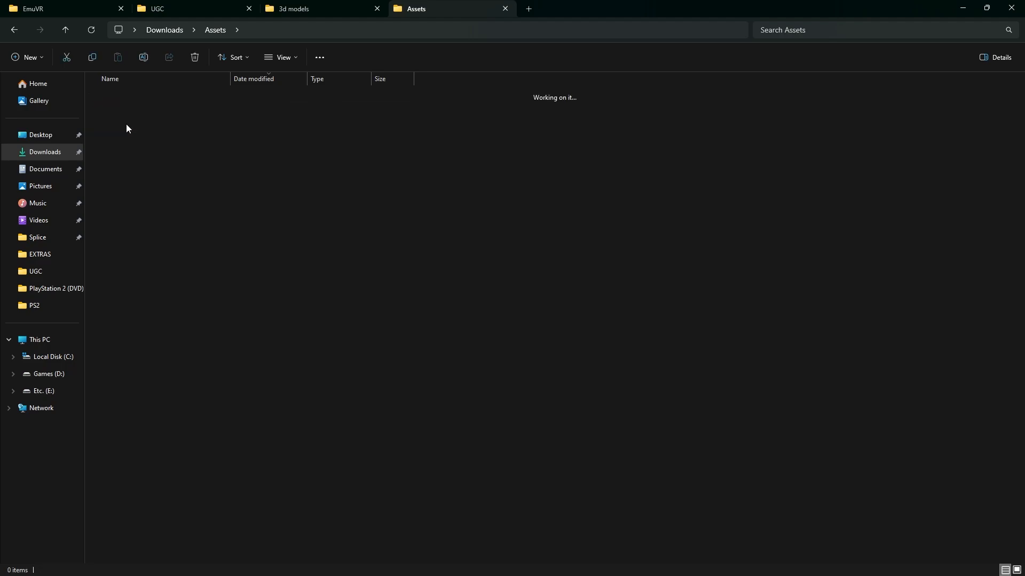
left_click(121, 115)
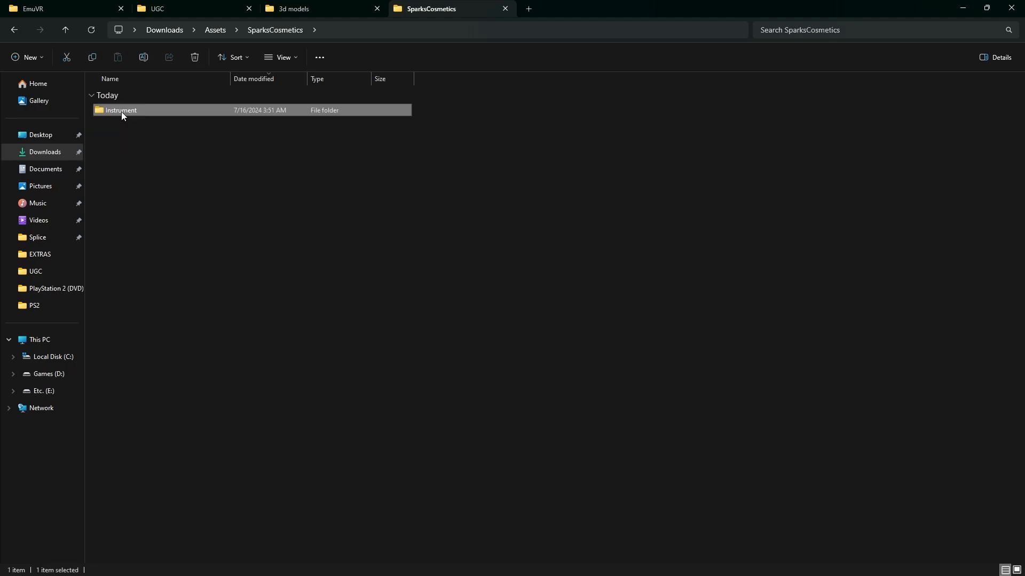
double_click(122, 113)
double_click(124, 112)
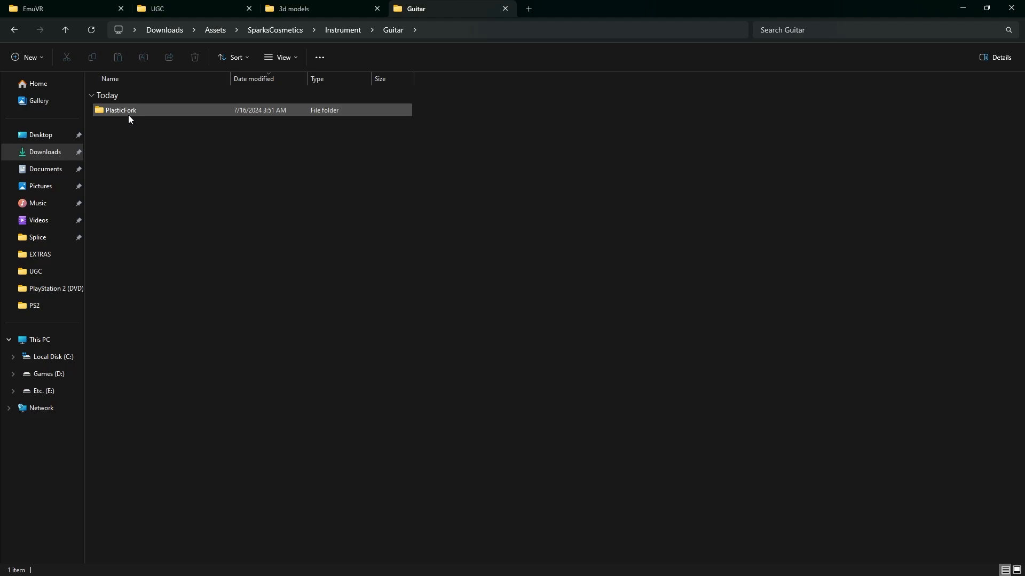
double_click(129, 114)
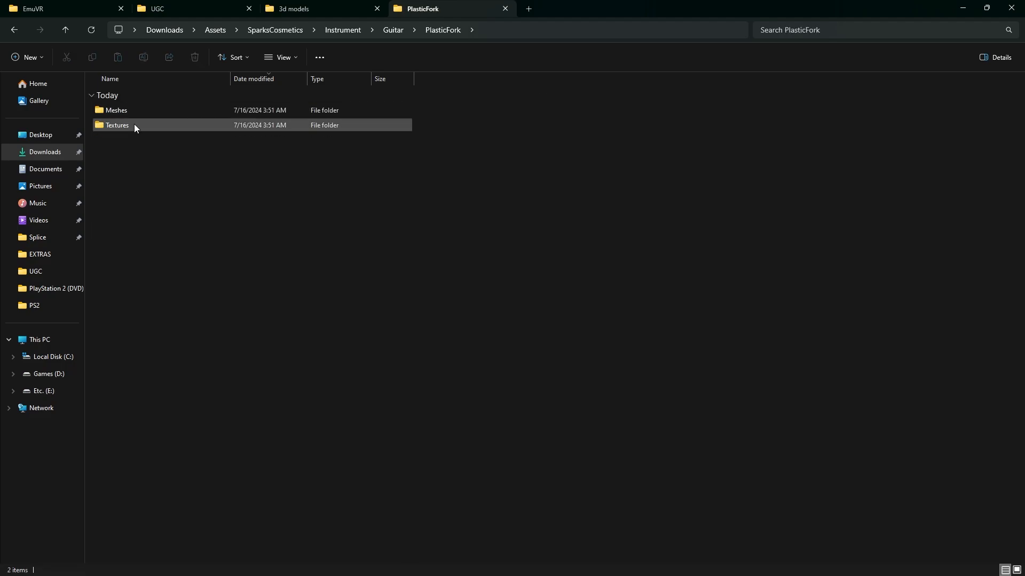
double_click(133, 125)
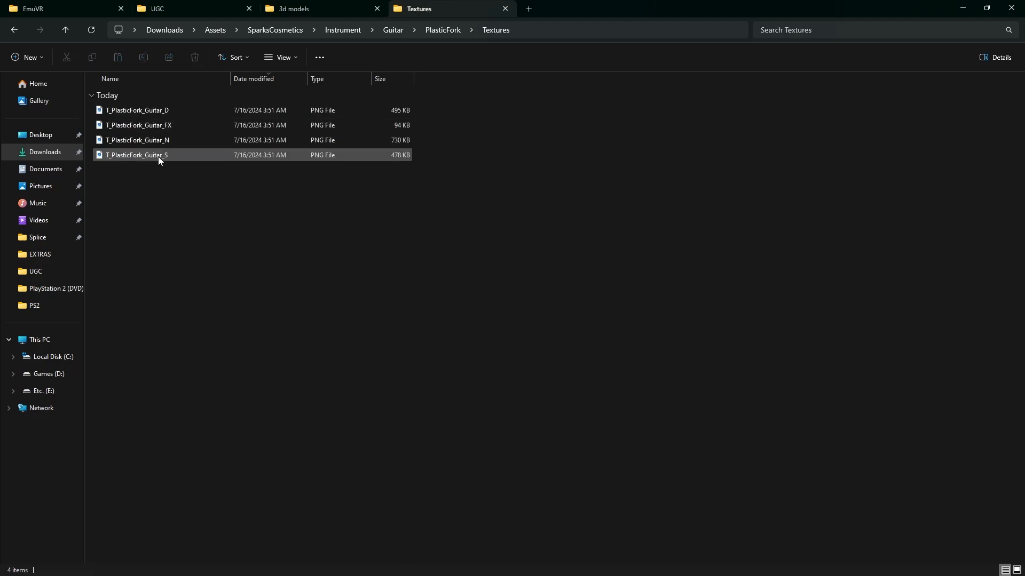
- Display the texture files in the Textures folder as thumbnail icons
right_click(199, 198)
mouse_move(243, 208)
left_click(393, 227)
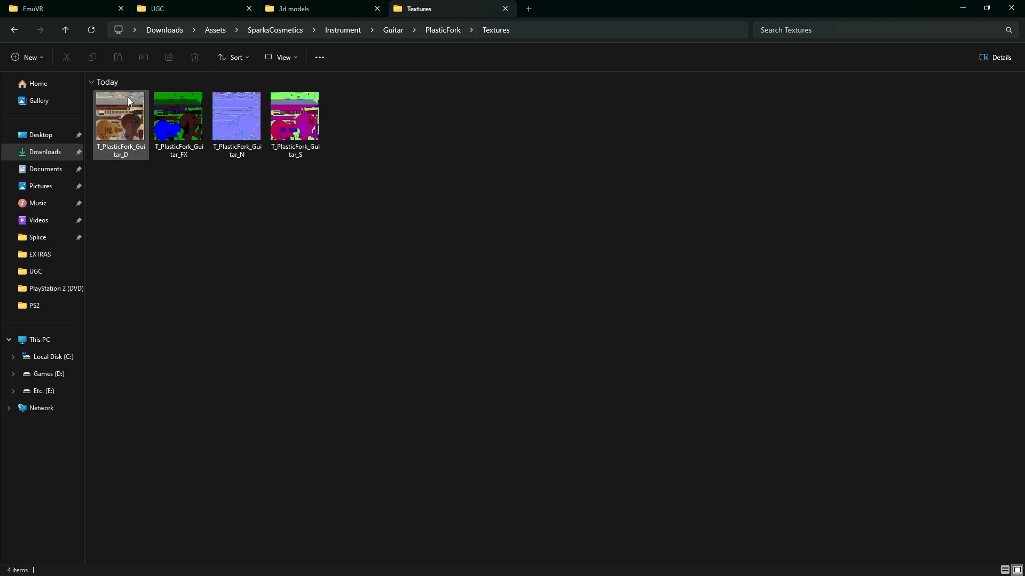
- Import the T_PlasticFork_Guitar_D and T_PlasticFork_Guitar_N textures into Unity's Assets and apply the D texture to the guitar
left_click(232, 124)
left_click_drag(238, 123, 241, 145)
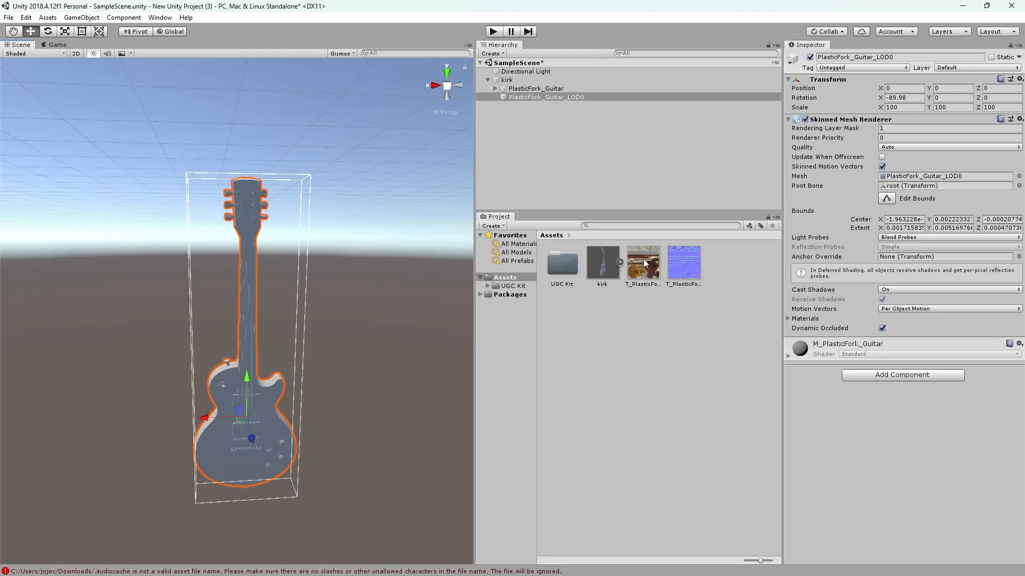
left_click_drag(644, 265, 269, 391)
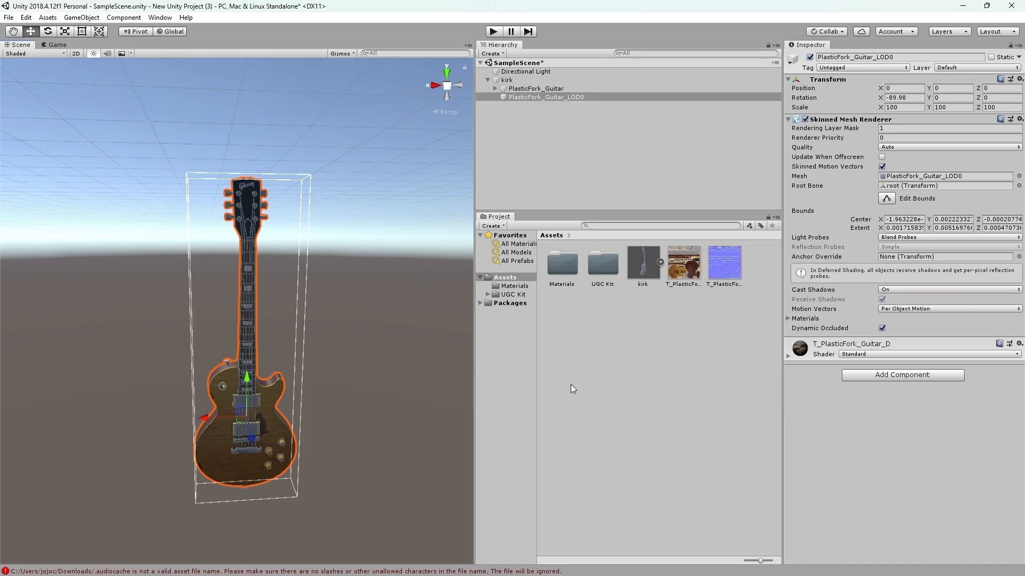
- Assign the T_PlasticFork_Guitar_N texture as the guitar material's normal map and fix its texture type
left_click(786, 358)
left_click_drag(724, 264, 795, 432)
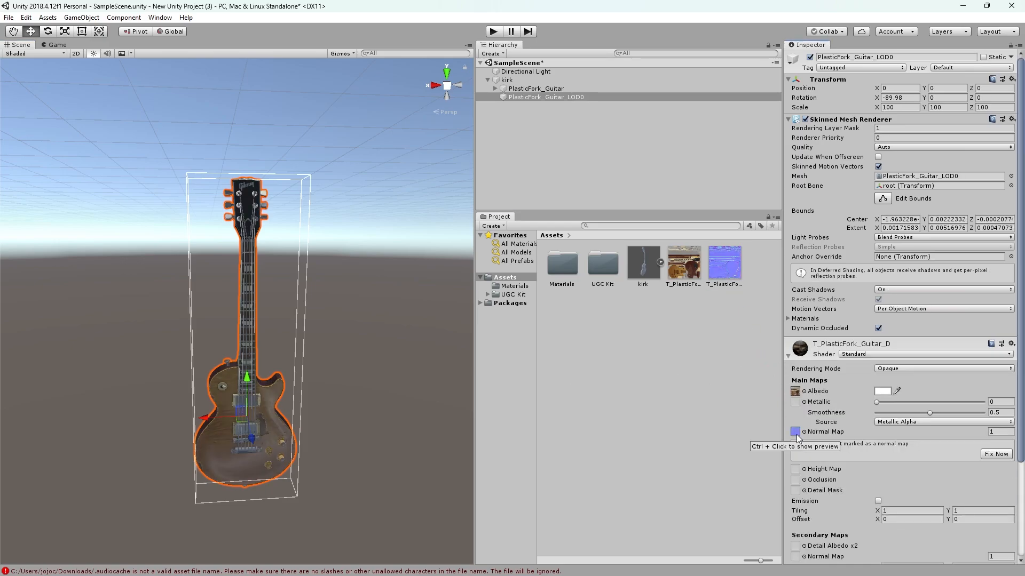
left_click(991, 454)
mouse_move(318, 329)
left_mouse_down("alt")
mouse_move(311, 319)
mouse_move(225, 328)
mouse_move(206, 314)
mouse_move(318, 316)
mouse_move(299, 377)
mouse_move(305, 313)
mouse_move(304, 328)
left_mouse_up("alt")
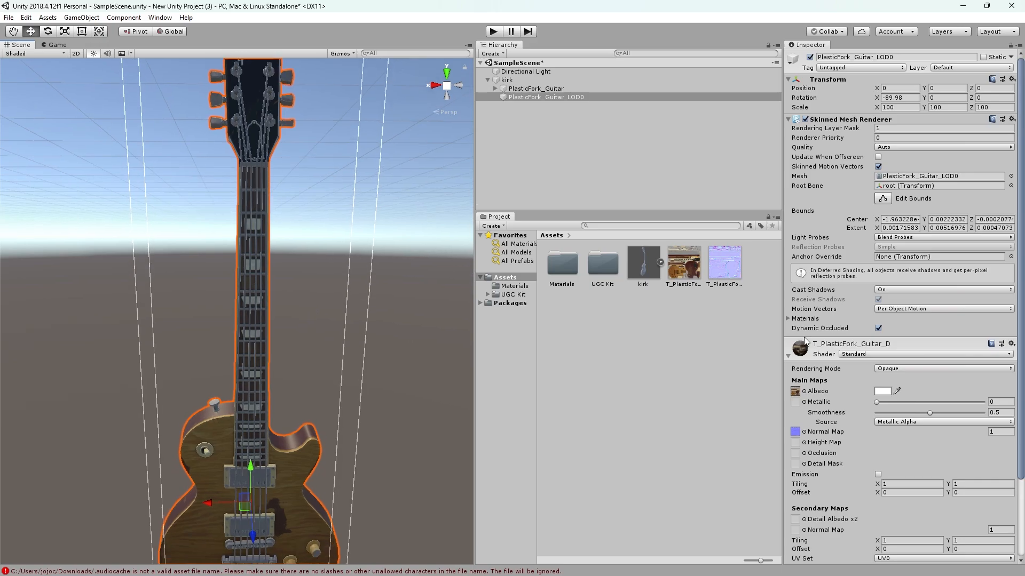
left_click(789, 355)
- Add a Box Collider component to the root kirk object
left_click(506, 80)
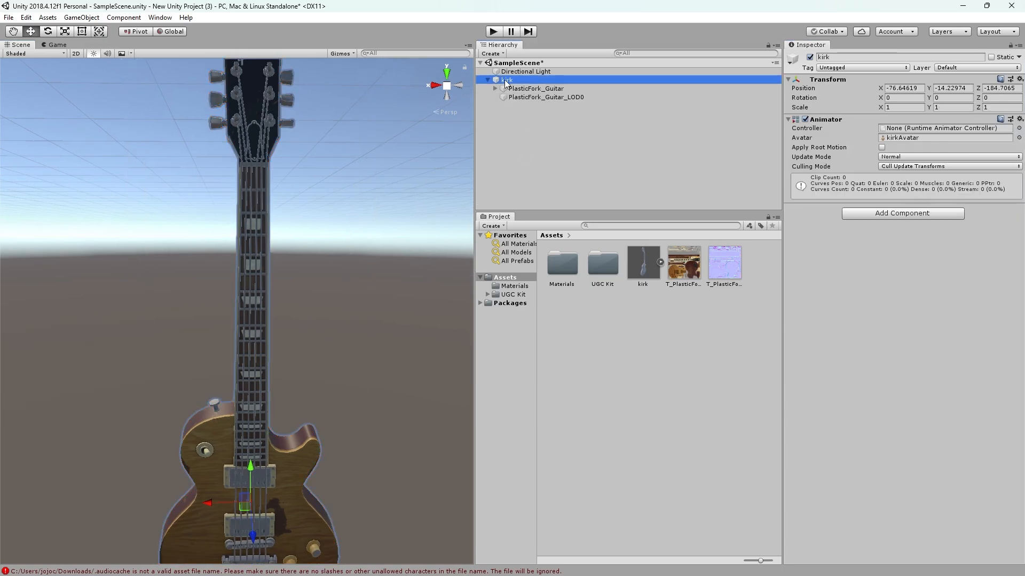
left_click(487, 80)
left_click(893, 214)
type("box")
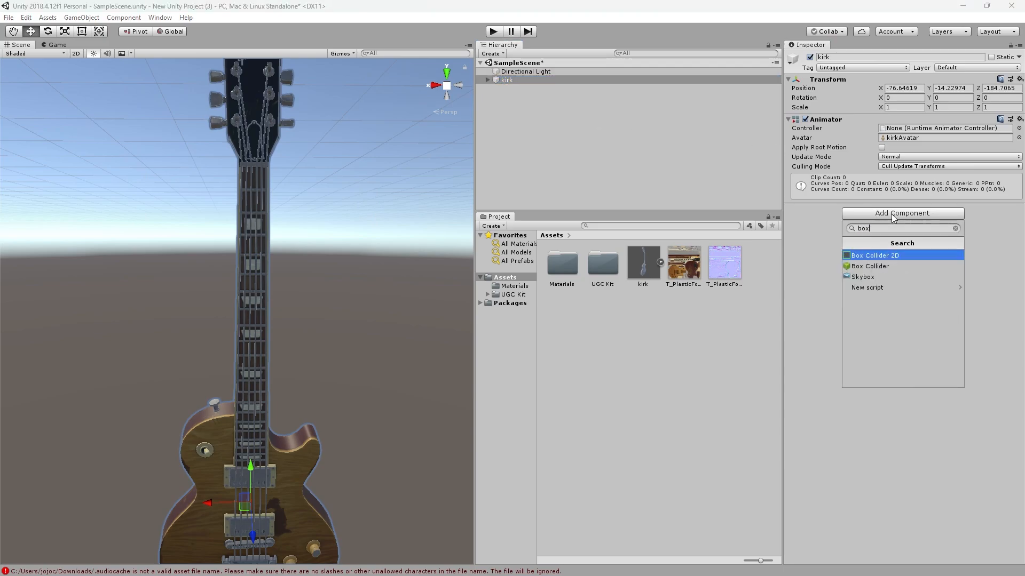
key("Return")
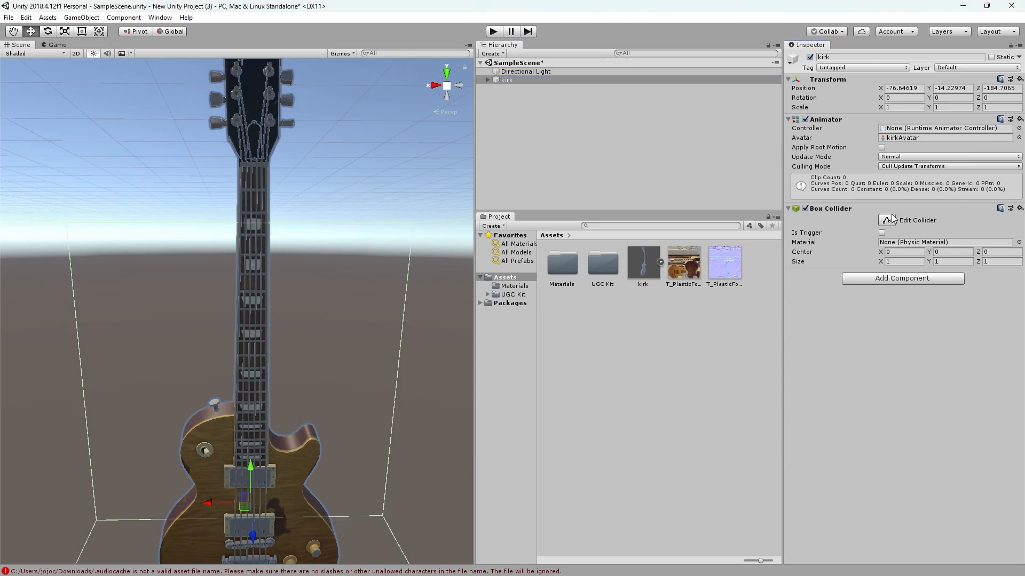
- Add the UGC Info script component to the kirk object
left_click(887, 278)
type("ugc")
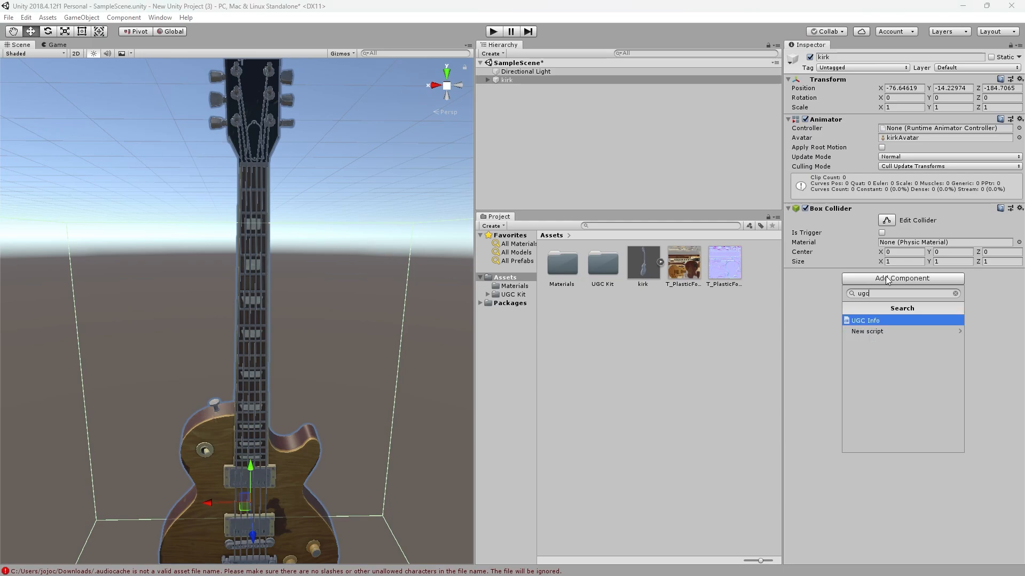
key("Return")
- Fill in the UGC info with the name Kirk Guitar, the author's name and version 1
left_click(898, 135)
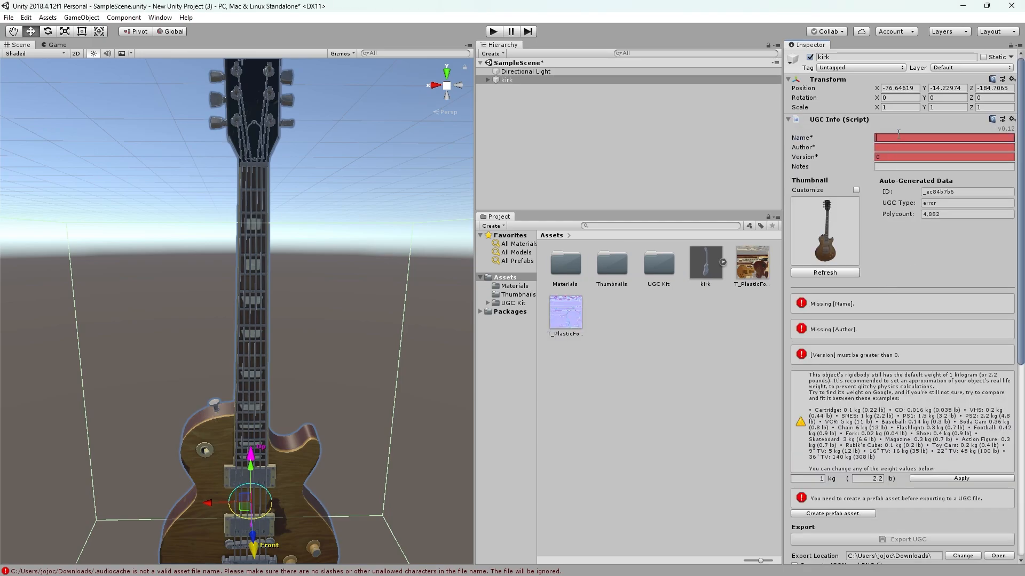
type("Kirk ")
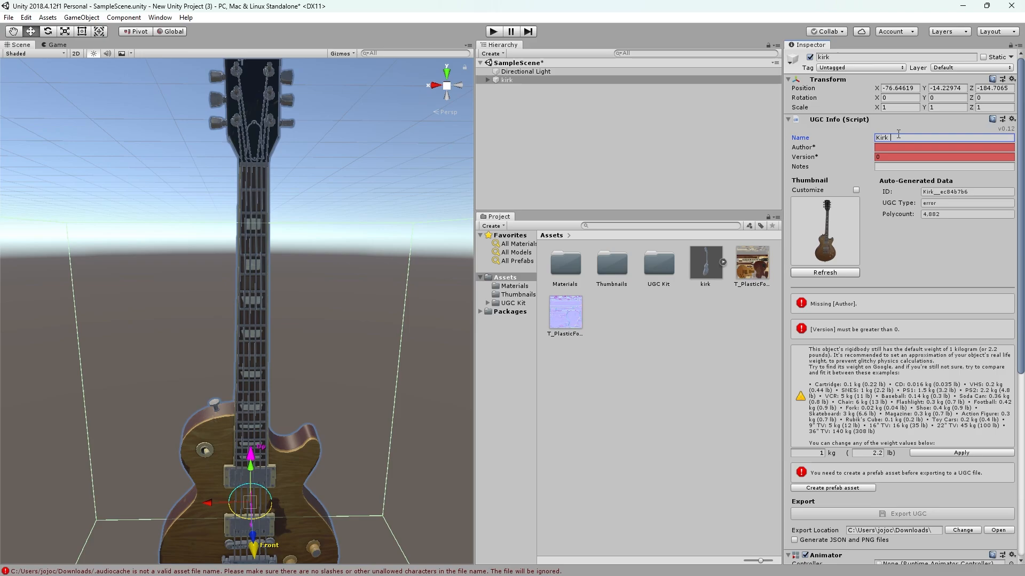
type("Guitar")
key("Tab")
type("Hec")
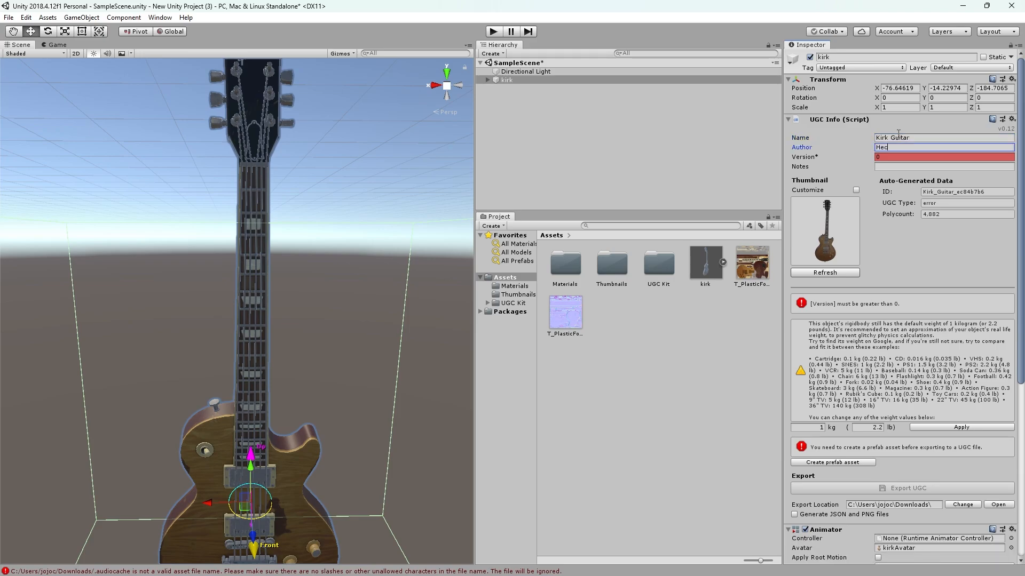
type("ticHalcyon")
key("Tab")
type("1")
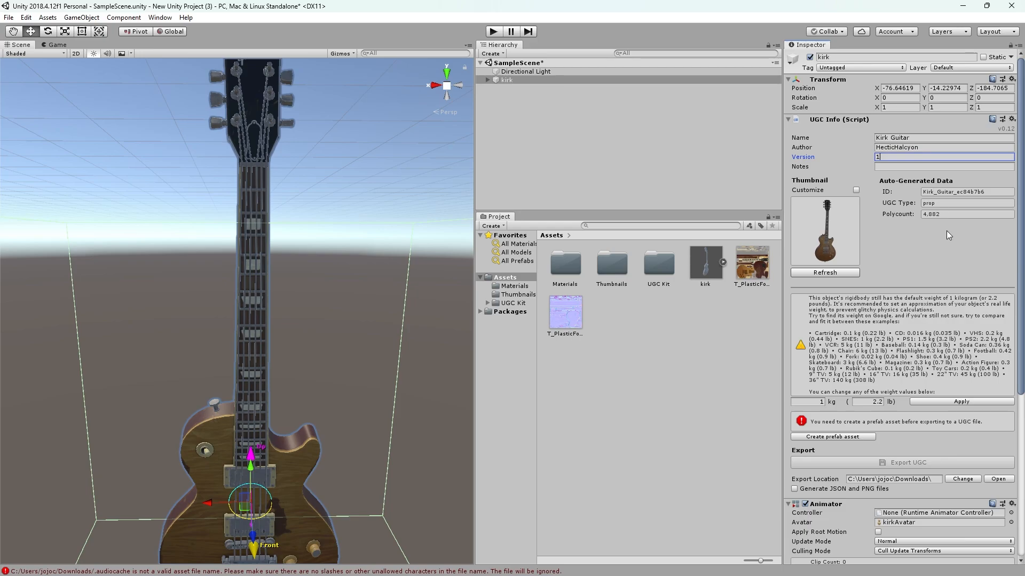
- Create a prefab asset from the kirk object through its UGC Info component
scroll(942, 245, "down", 1)
left_click(840, 405)
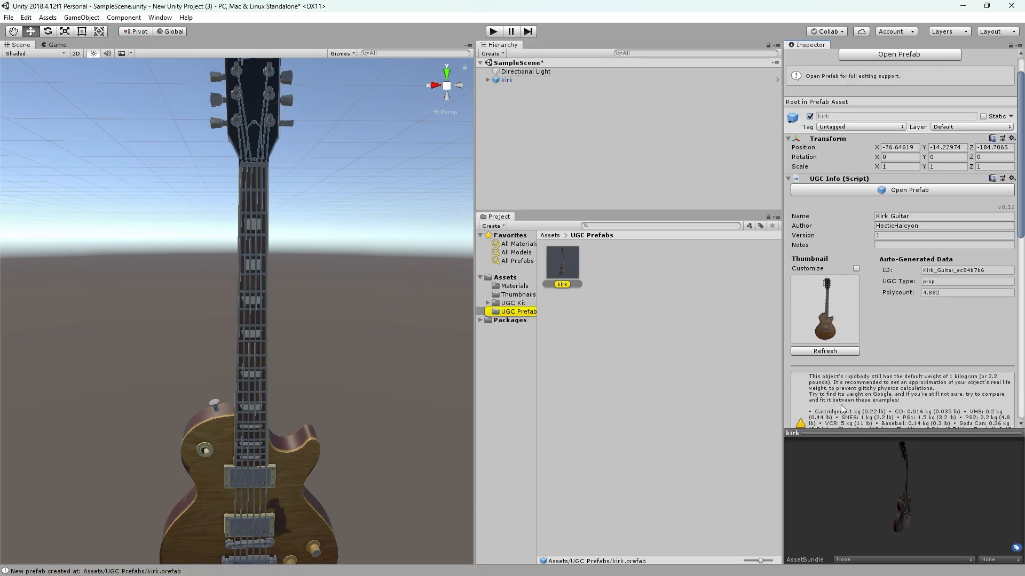
scroll(859, 336, "down", 4)
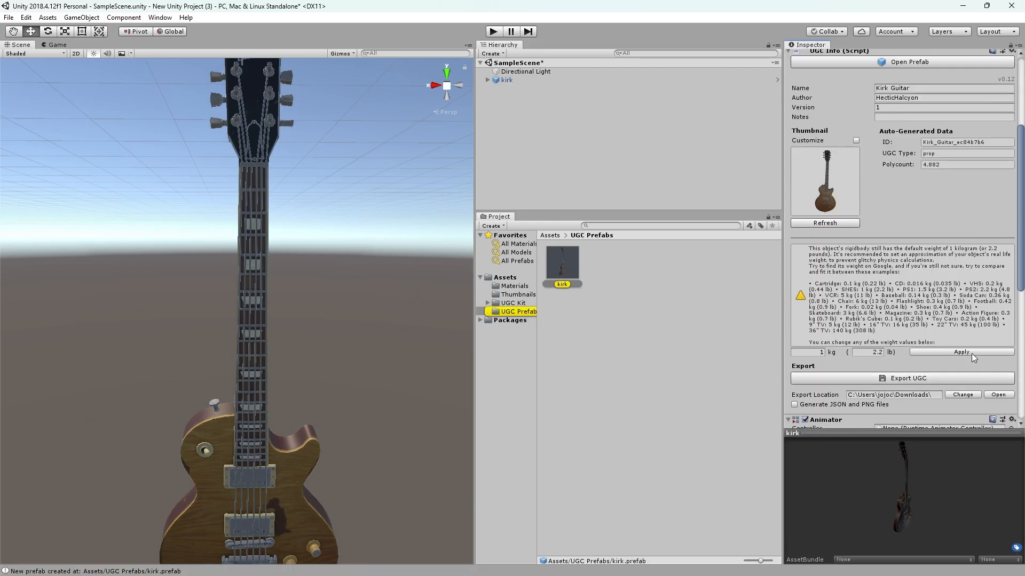
scroll(920, 372, "down", 7)
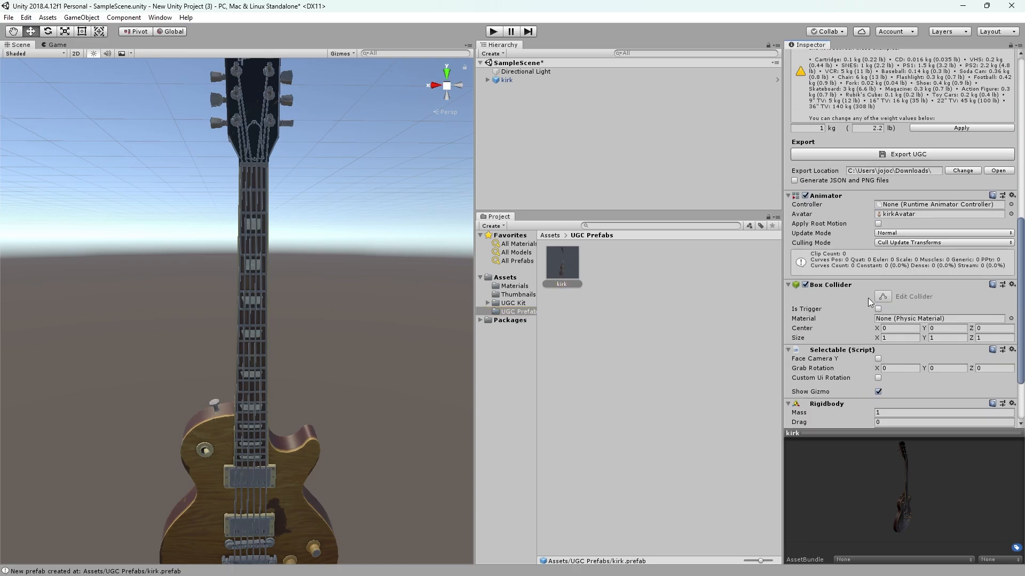
- Narrow the box collider of the kirk object in the scene to an X size of 0.25
left_click(248, 369)
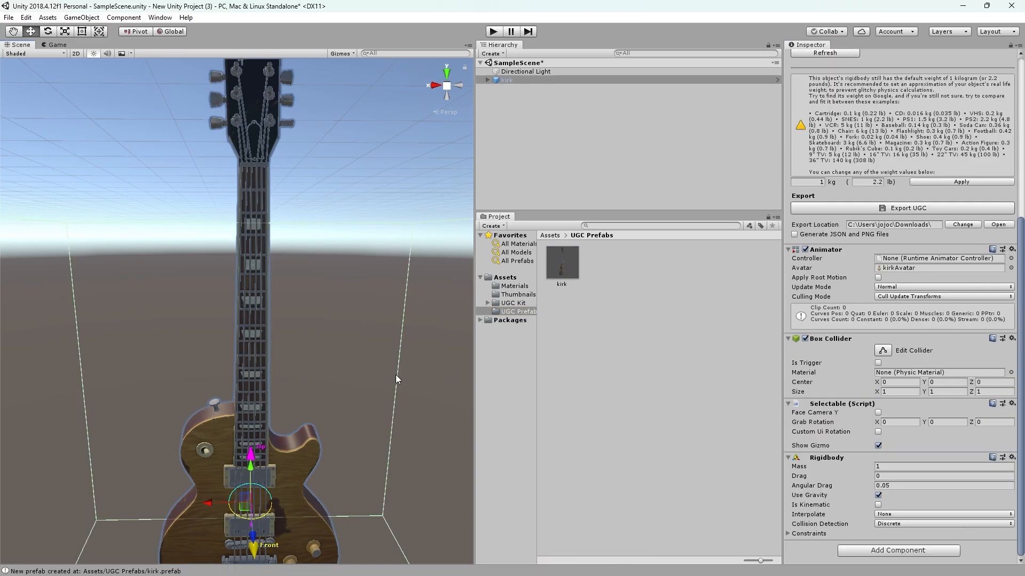
key("s")
right_click_drag(452, 383, 344, 395)
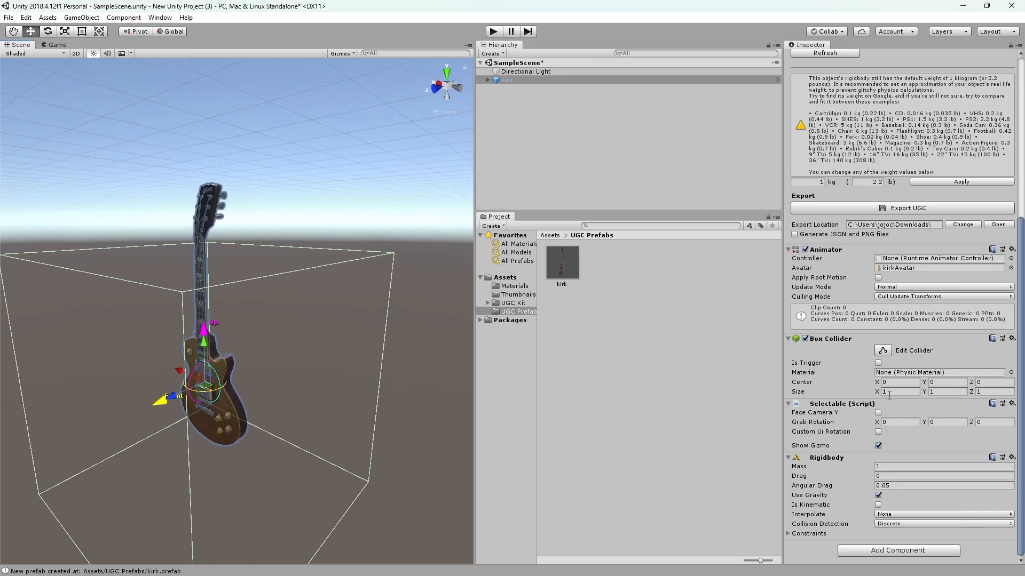
left_click_drag(875, 392, 861, 392)
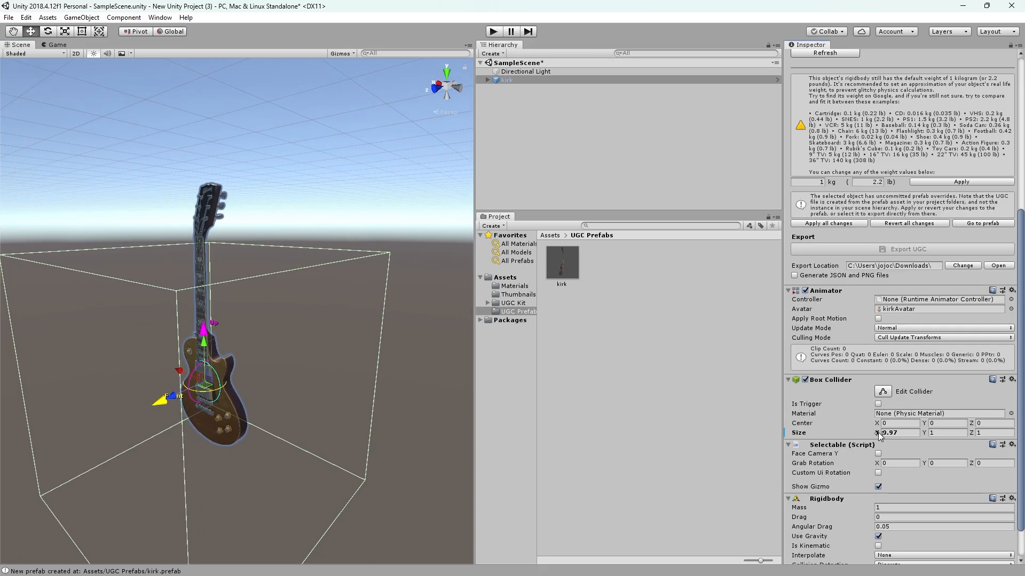
left_click_drag(880, 433, 859, 432)
right_click_drag(428, 338, 542, 321)
key("s")
key("a")
key("d")
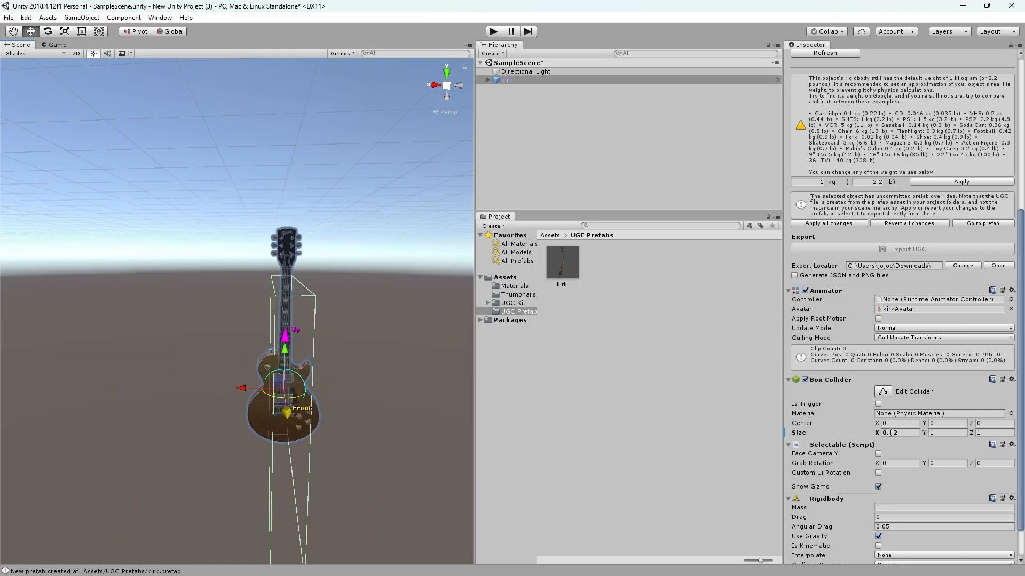
left_click(886, 433)
type("0.25")
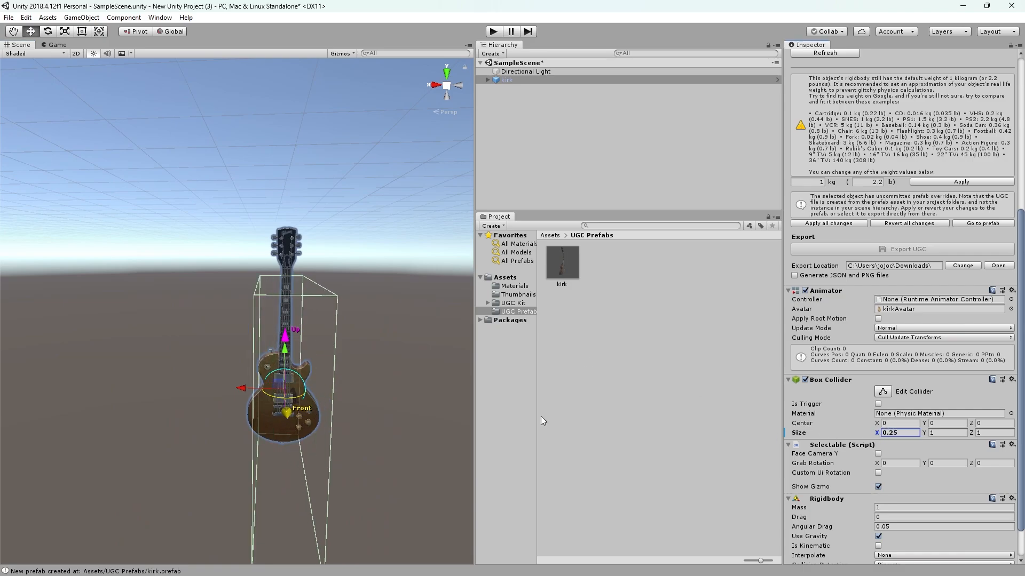
- Fit the box collider to the guitar's height with a Y size of 1.01 and a Y center of 0.27
right_click_drag(379, 398, 388, 398)
key("d")
key("a")
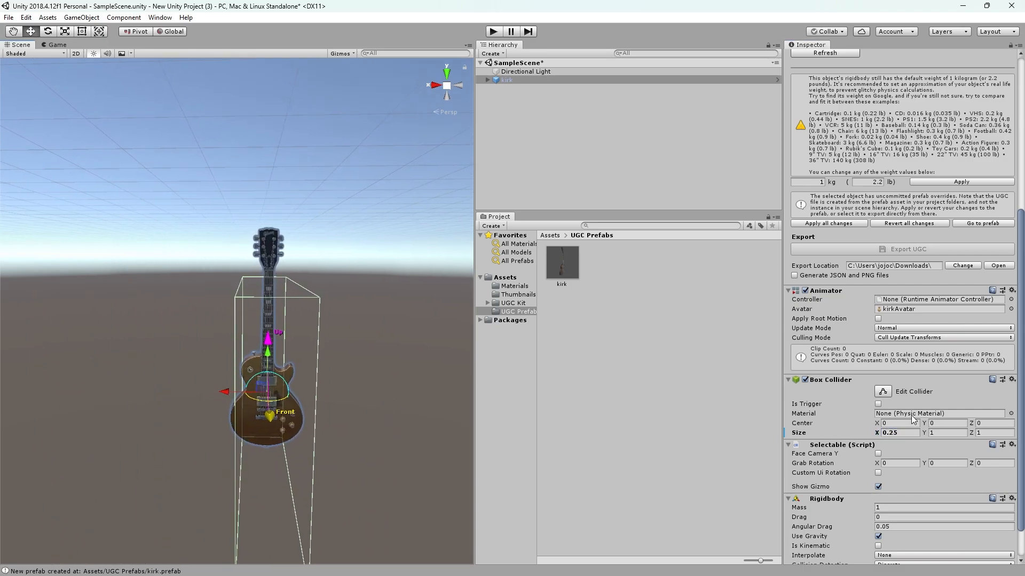
left_click_drag(924, 434, 927, 433)
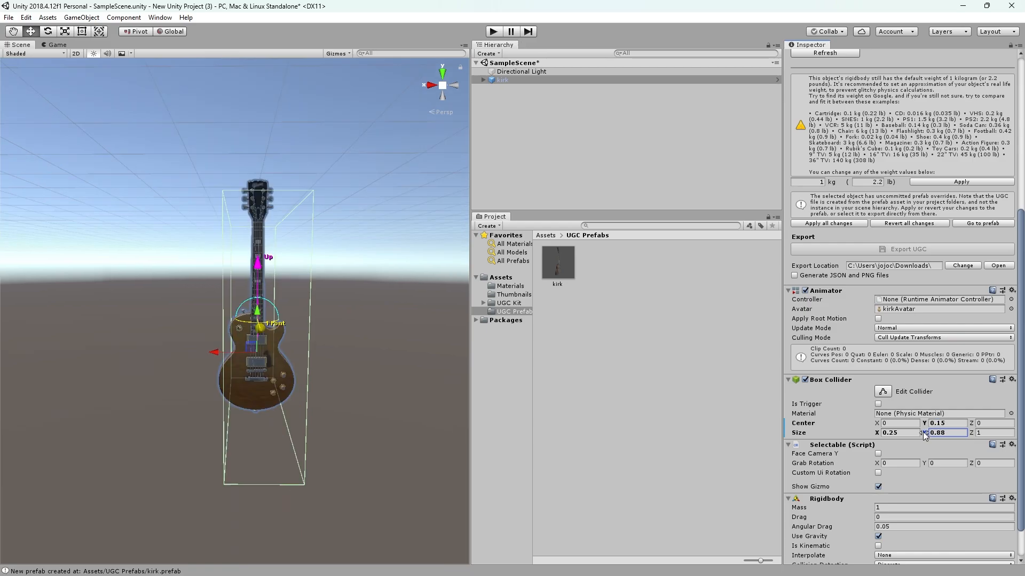
left_click_drag(925, 433, 934, 427)
left_click(927, 424)
- Fit the box collider to the guitar's depth with a Z size of 0.11 and a Z center of -0.03
right_click_drag(414, 378, 469, 364)
key("q")
key("q")
key("e")
key("q")
key("d")
key("a")
right_click_drag(391, 362, 386, 363)
key("d")
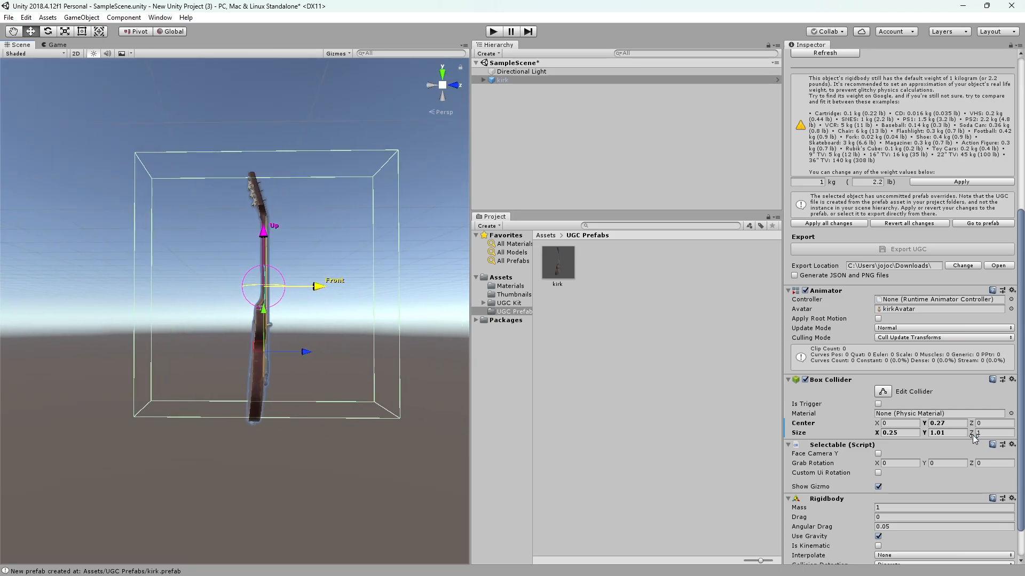
mouse_move(972, 433)
left_mouse_down()
mouse_move(950, 434)
mouse_move(972, 427)
left_mouse_up()
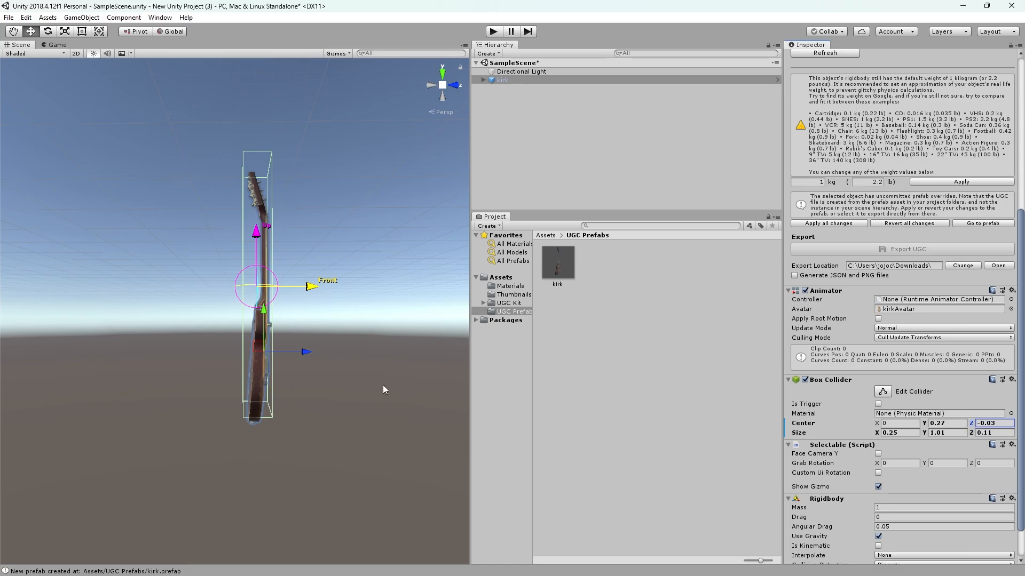
- Check the collider around the guitar and apply all uncommitted changes to the kirk prefab
left_click_drag(383, 389, 123, 356, "alt")
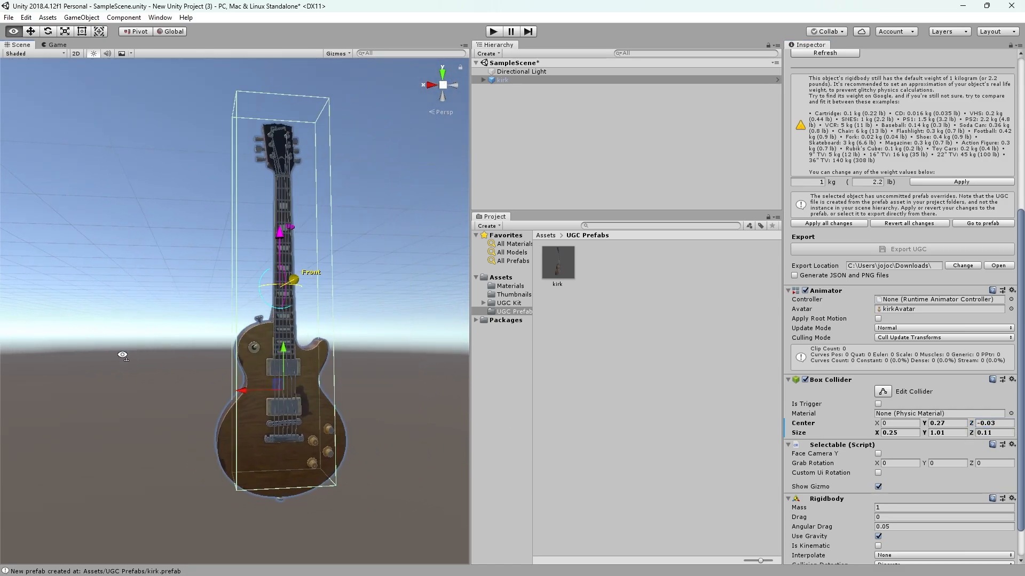
right_click_drag(122, 356, 40, 357)
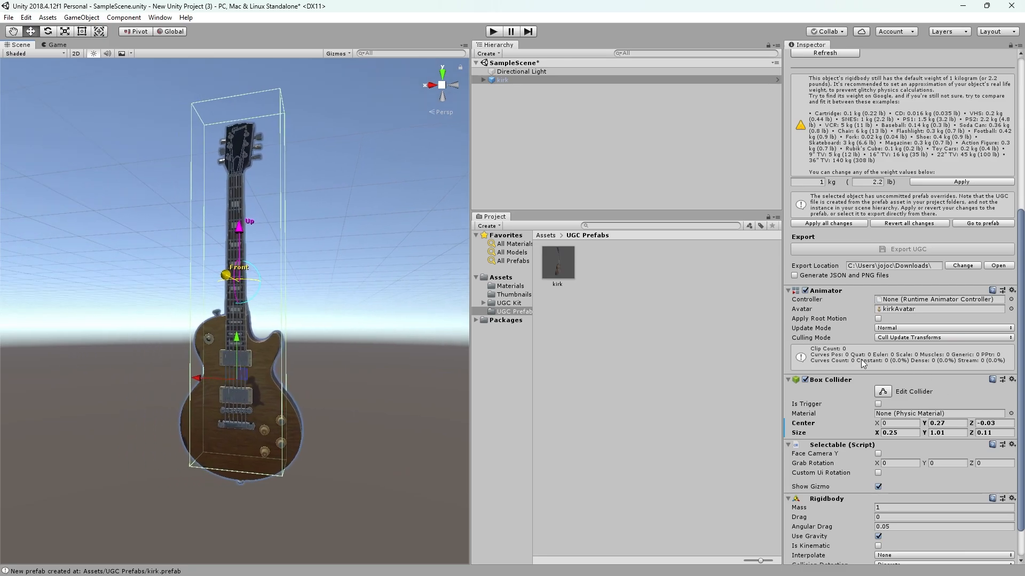
scroll(862, 363, "up", 5)
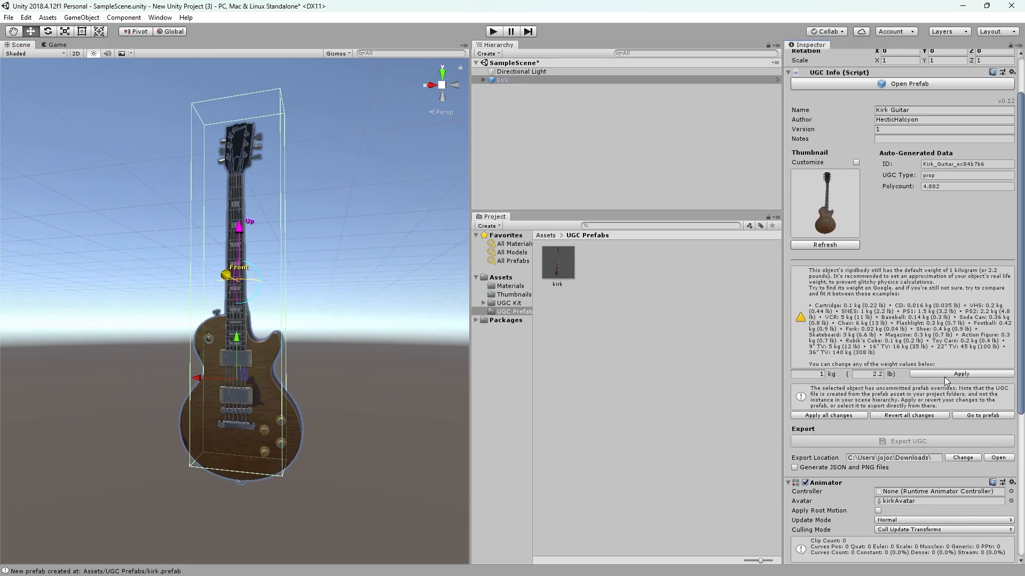
left_click(830, 416)
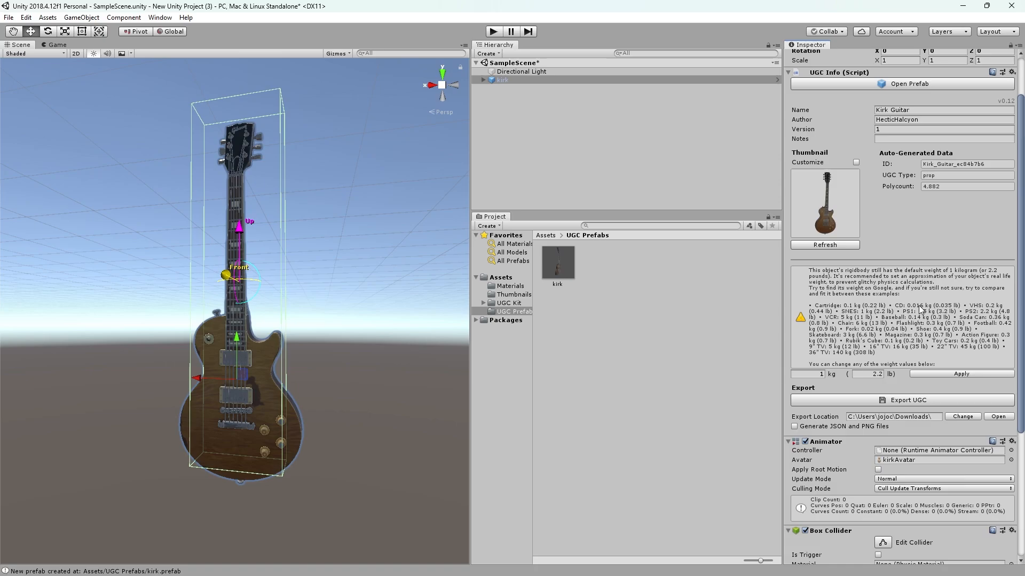
scroll(913, 315, "up", 2)
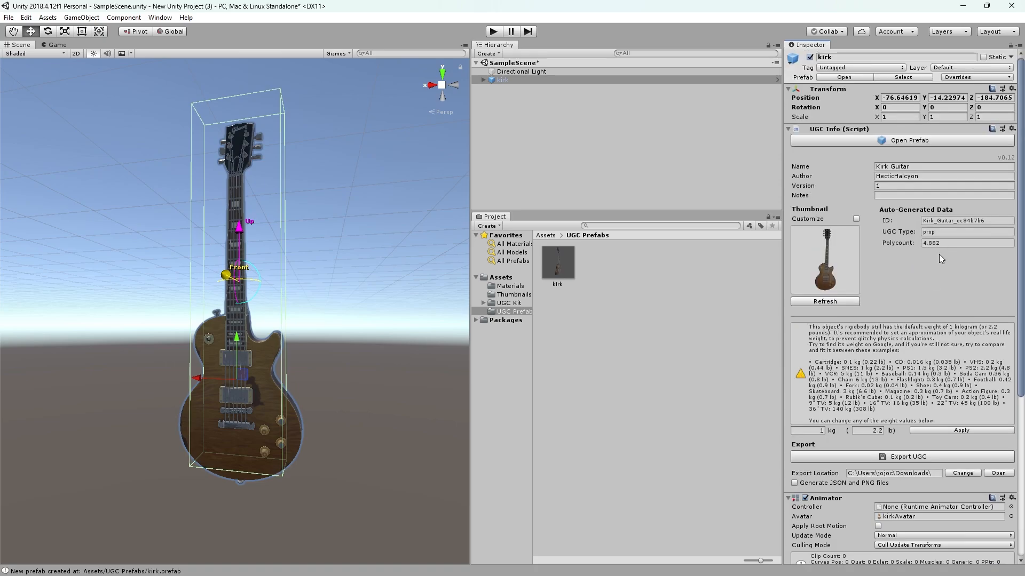
scroll(919, 320, "down", 2)
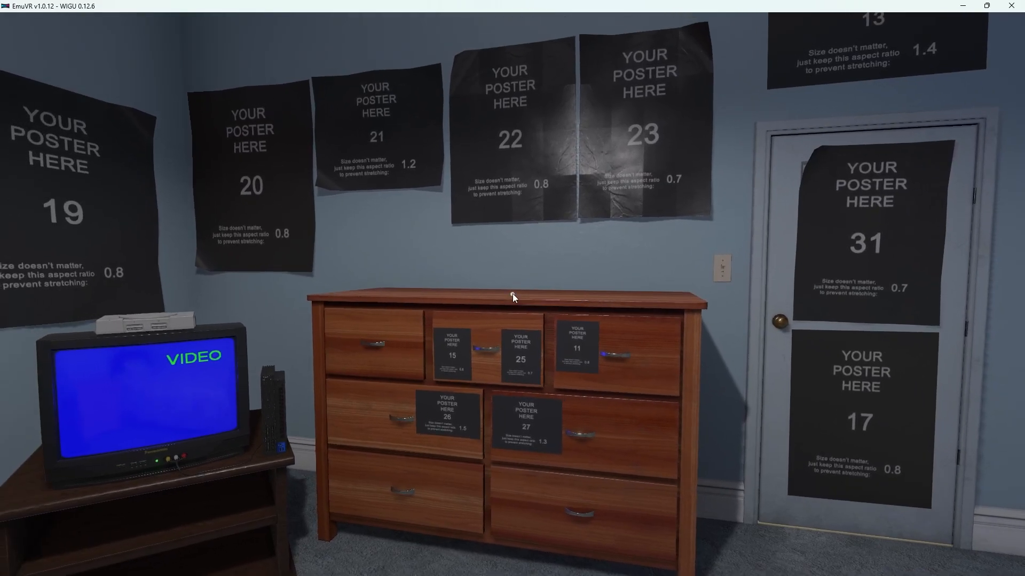
- Switch to EmuVR and take the Kirk Guitar out of the UGC Props inventory
key("Tab")
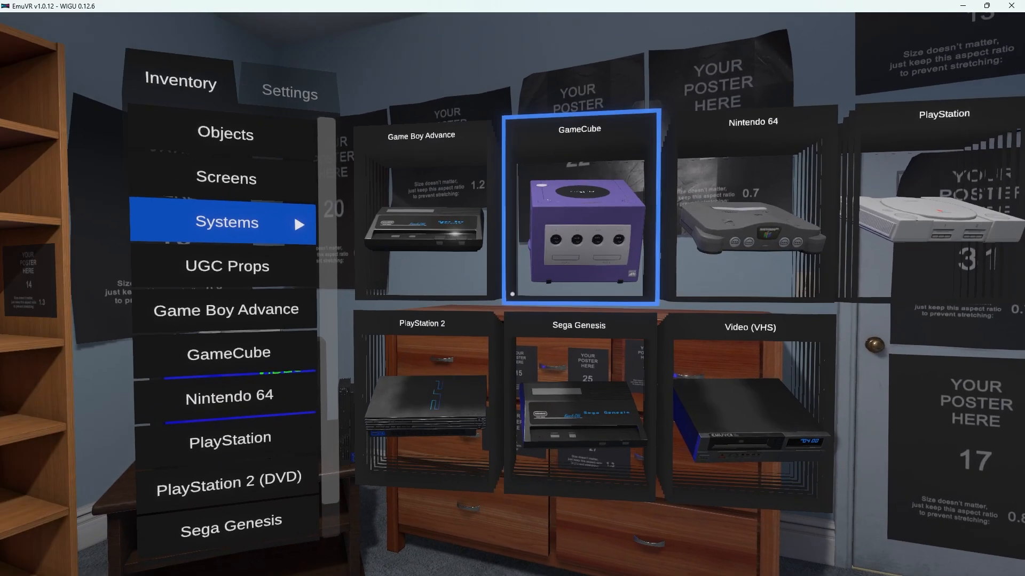
left_click(512, 294)
left_click(513, 294)
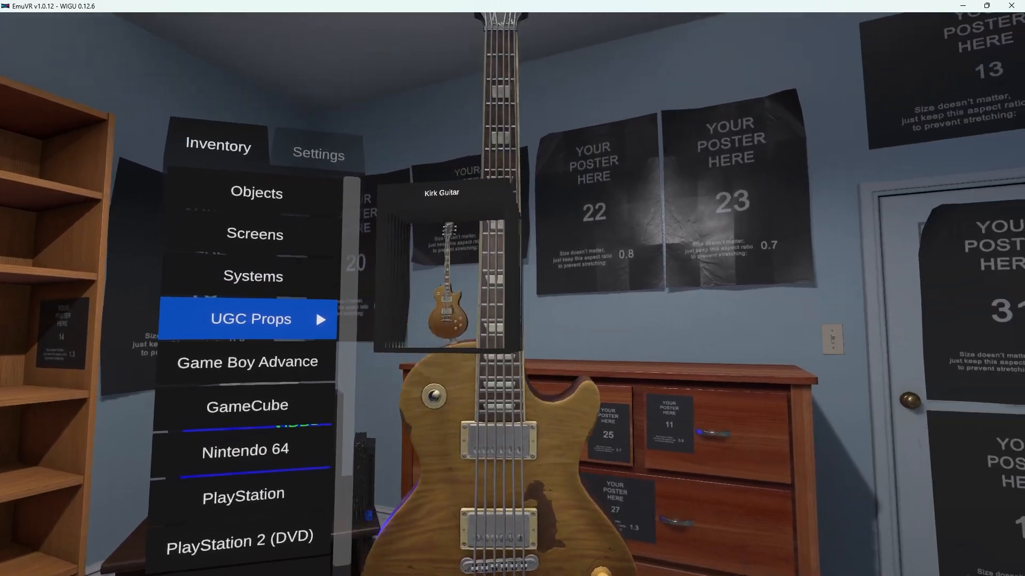
- Close the inventory, stand the guitar in the room corner beside the door and view it up close
key("Tab")
key("w")
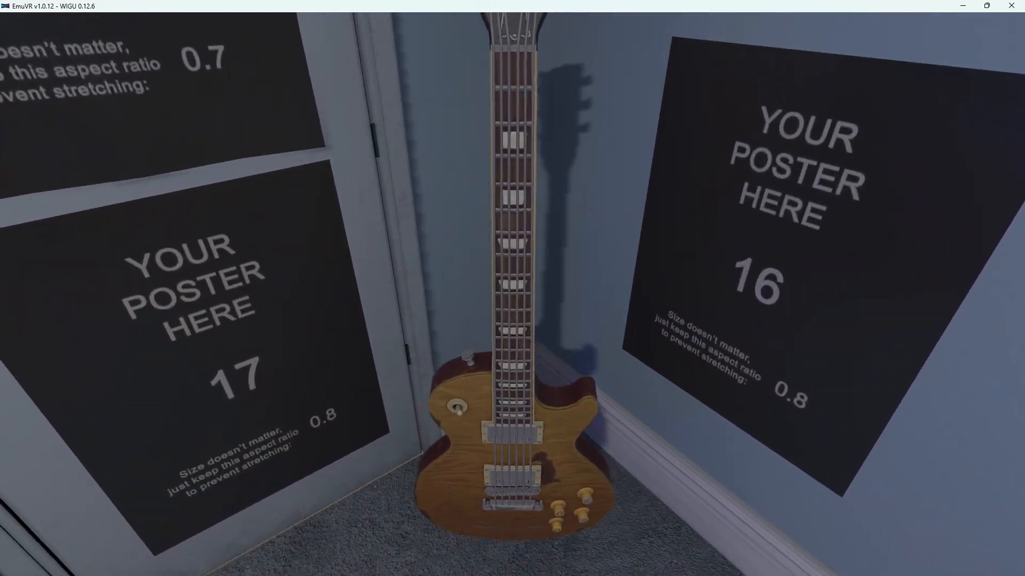
left_click(513, 294)
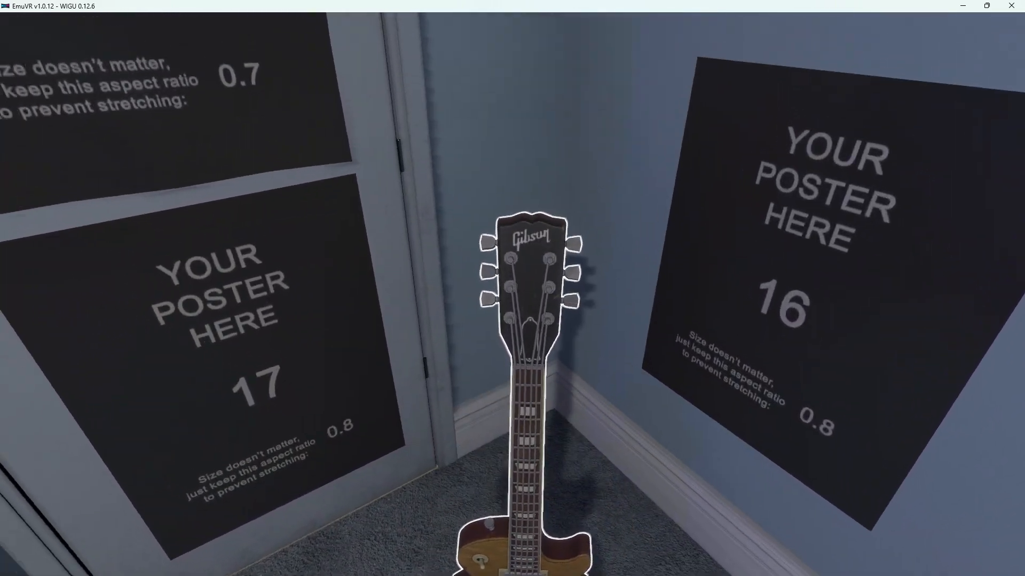
key("s")
key("w")
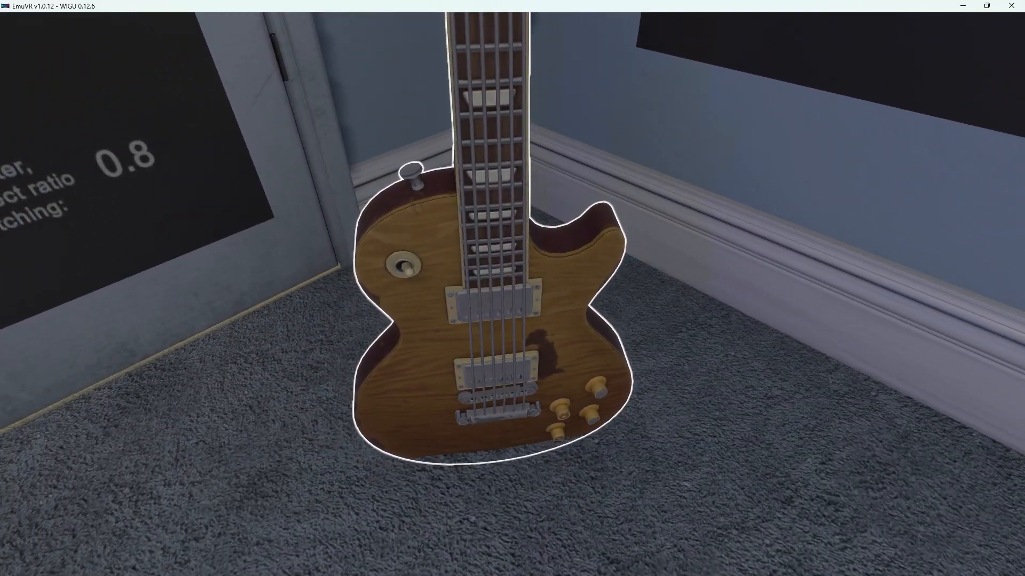
- Pick up the guitar from the room corner and hang it on the wall in front of poster 16, beside the window
left_click(513, 294)
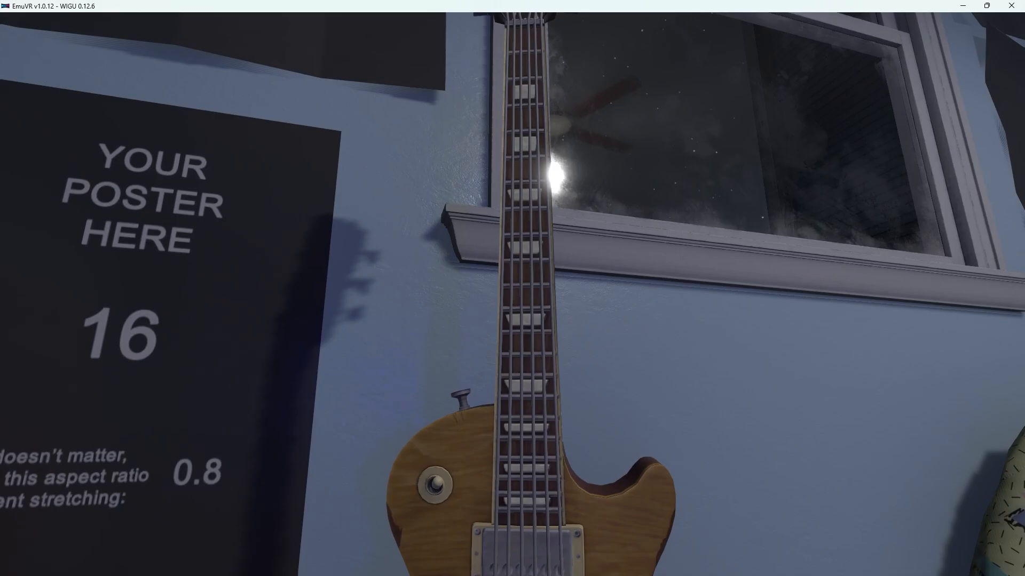
key("w")
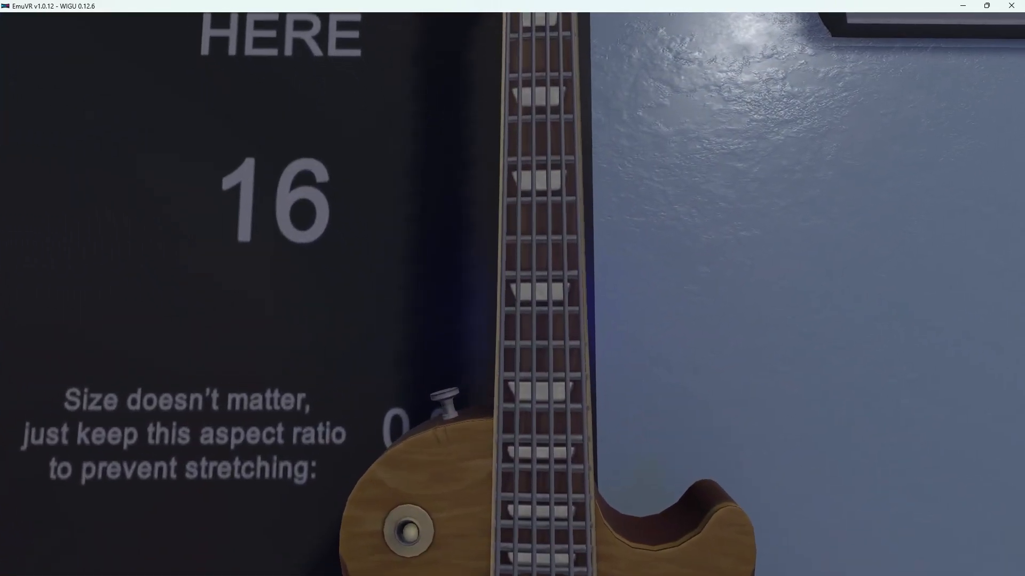
key("s")
key("s")
key("w")
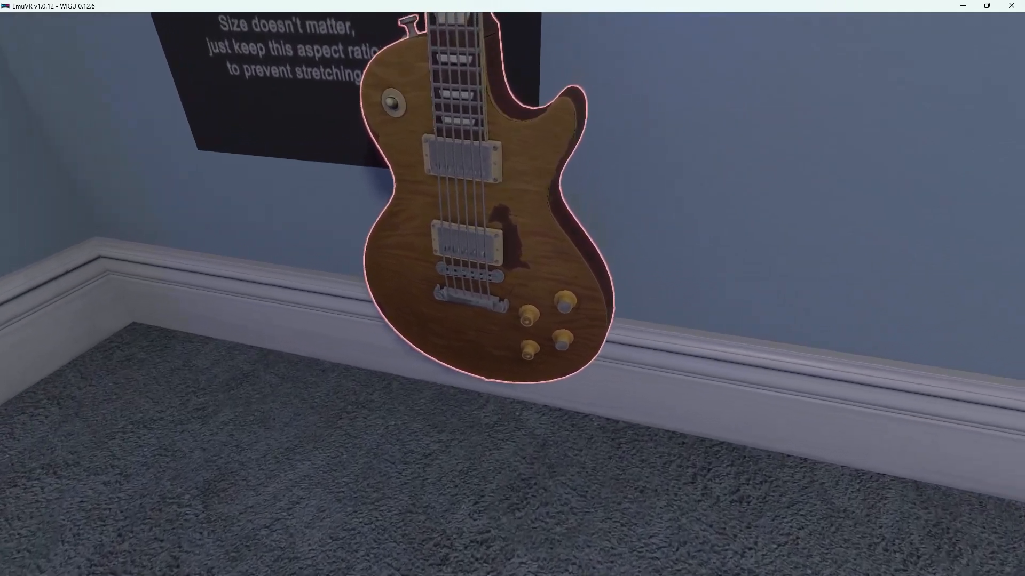
- Examine the wall-mounted guitar's body, neck and headstock up close, from the front and from both sides
key("d")
key("a")
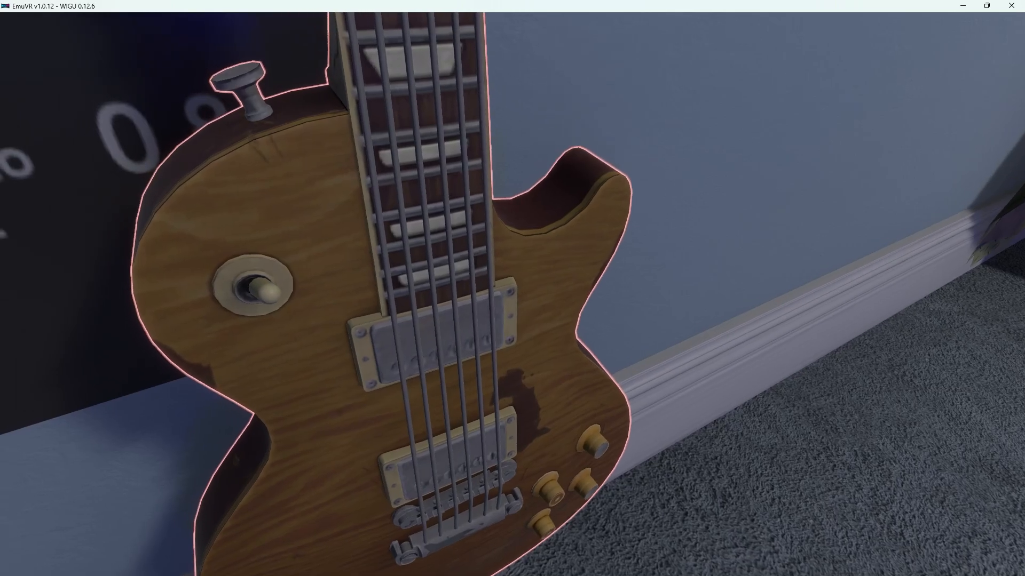
key("s")
key("w")
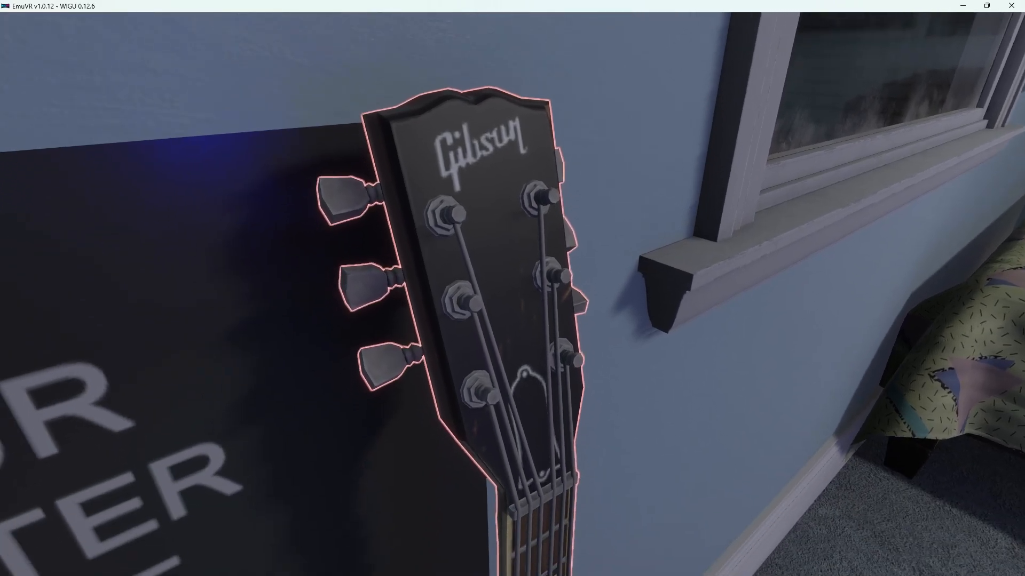
key("d")
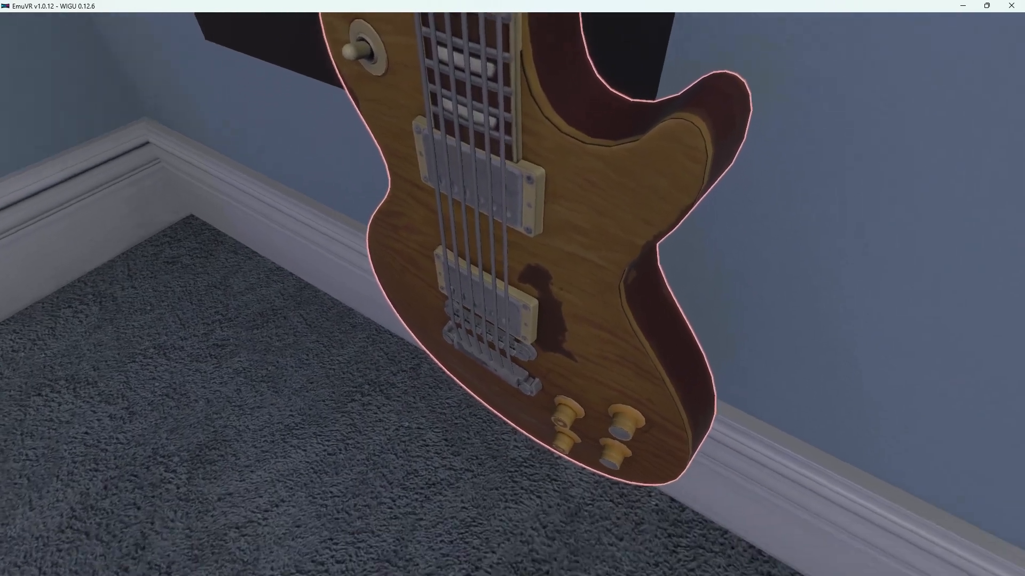
key("a")
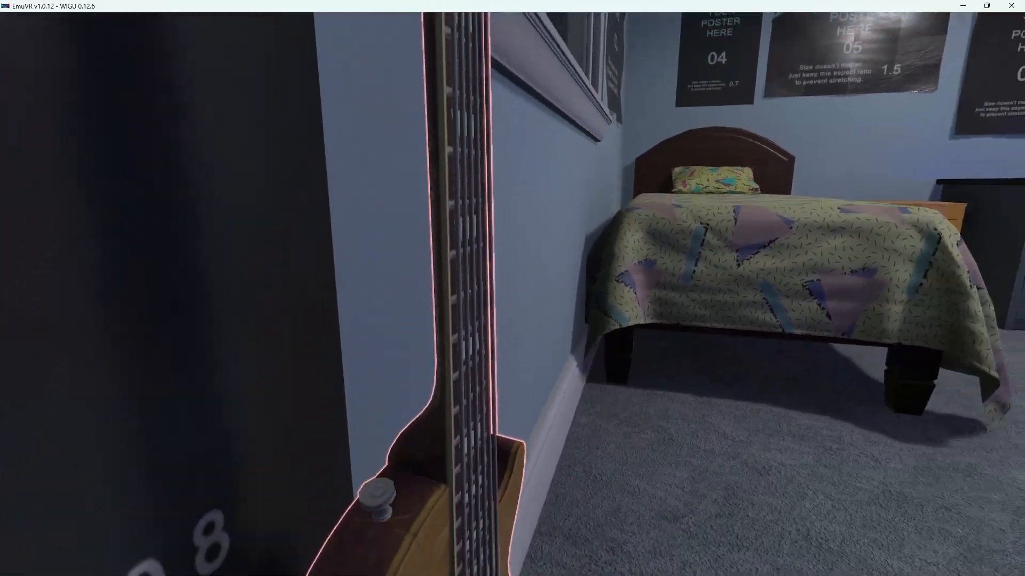
key("d")
key("s")
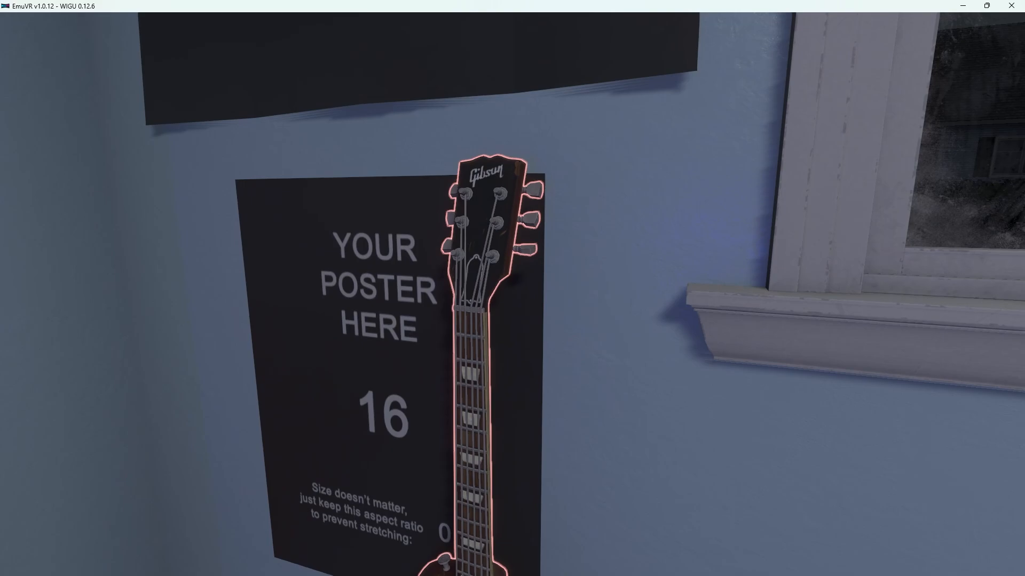
key("s")
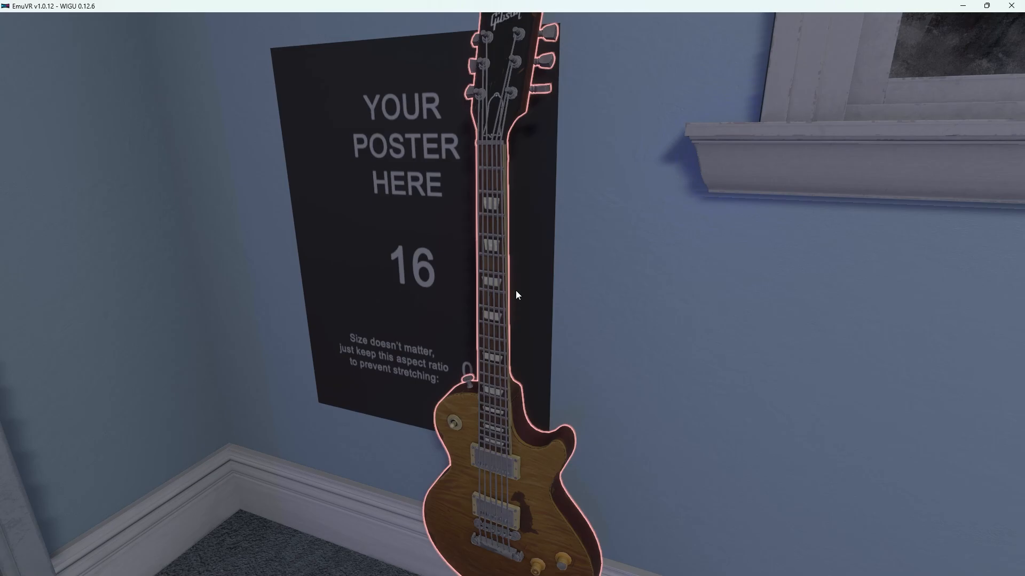
left_click(516, 291)
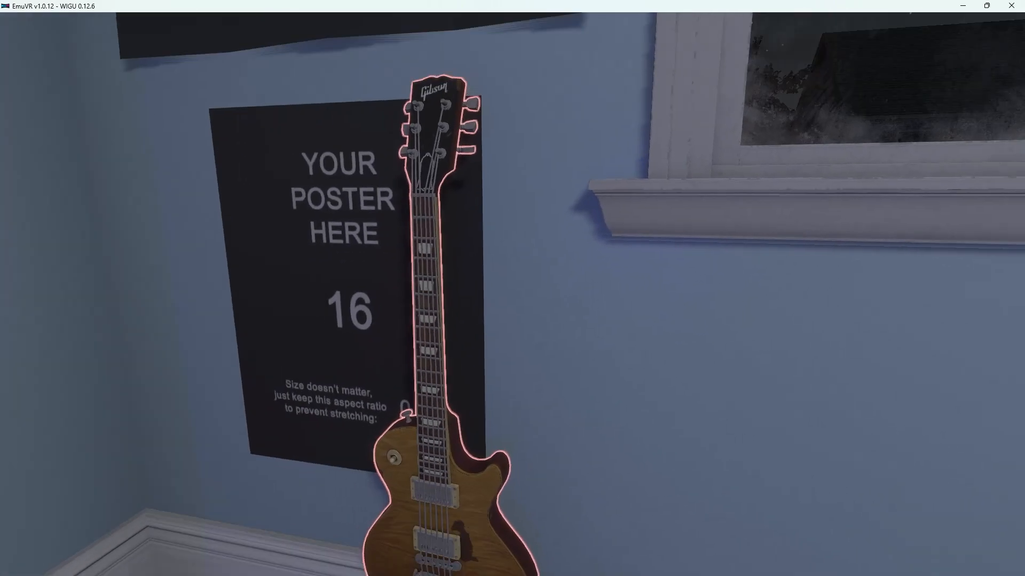
key("Escape")
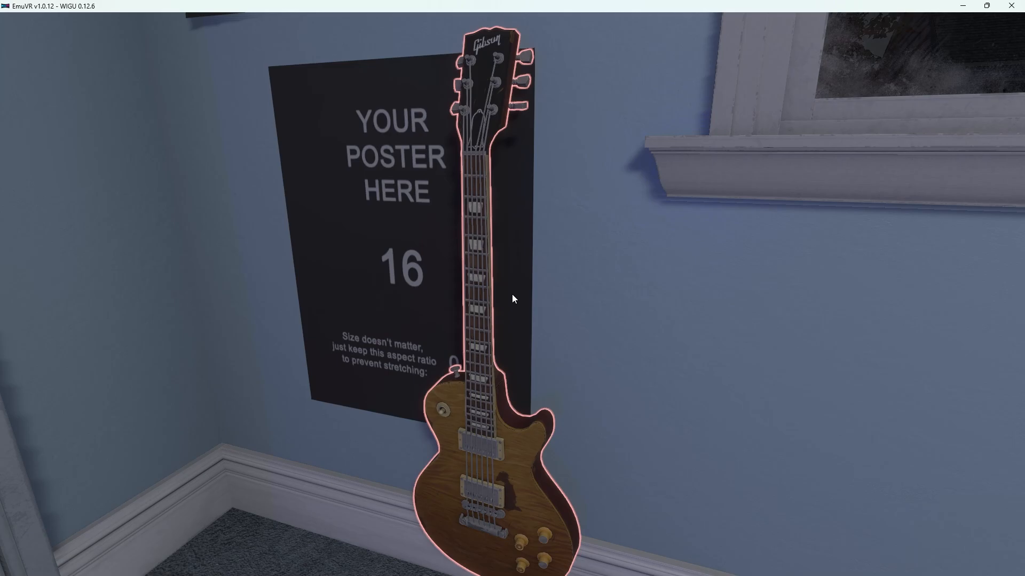
left_click(512, 295)
key("a")
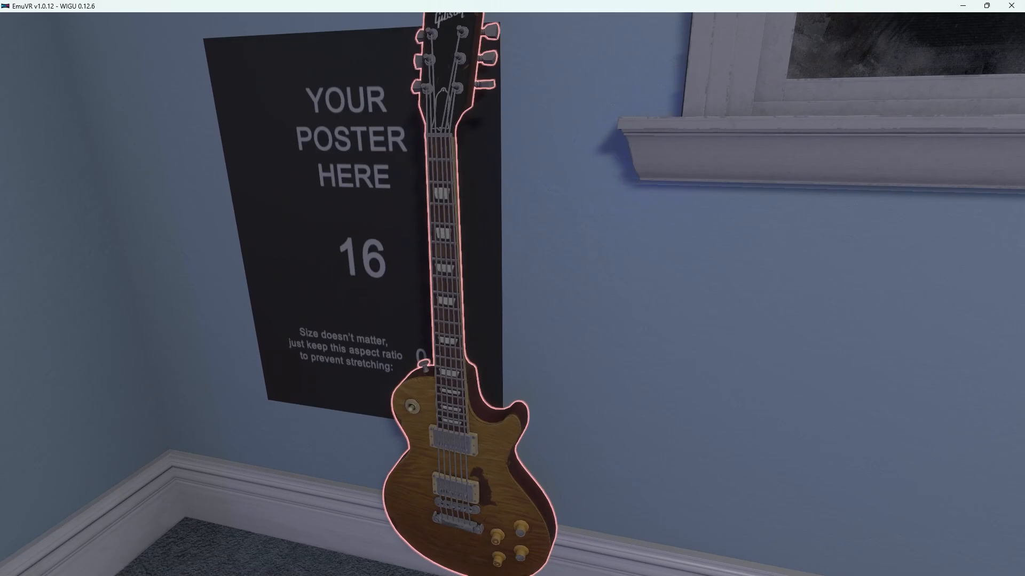
left_click(512, 294)
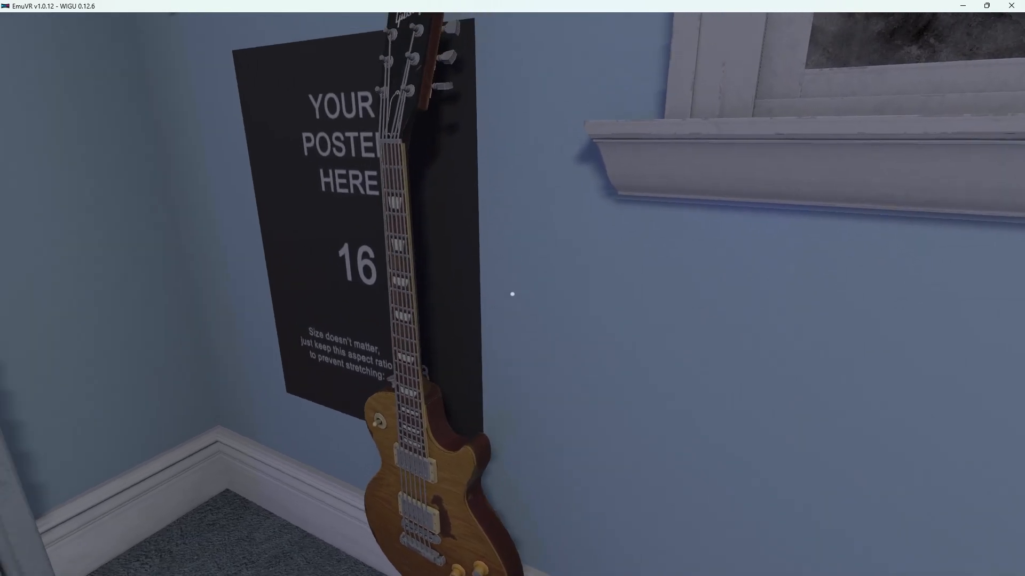
key("d")
key("a")
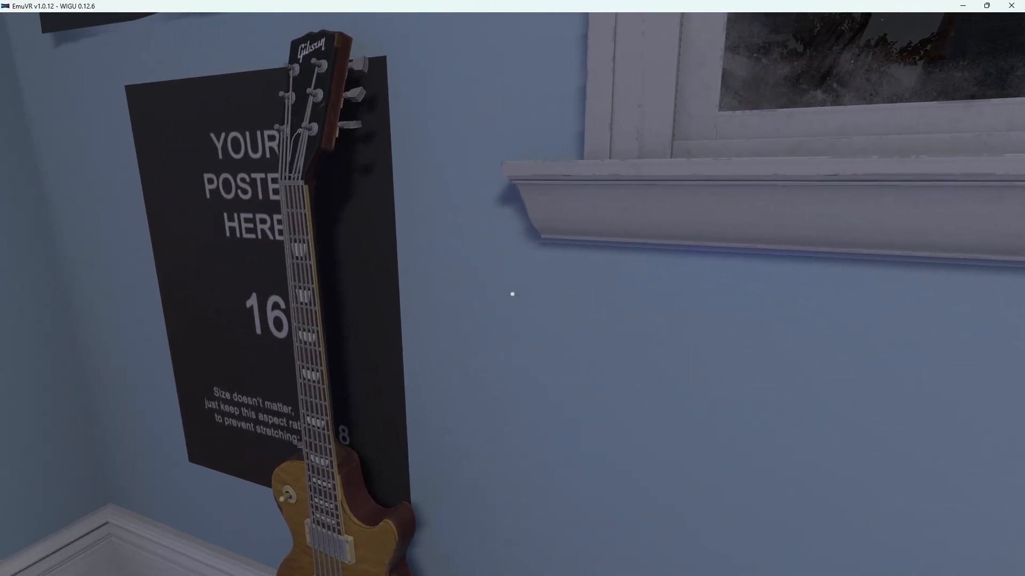
key("s")
key("Escape")
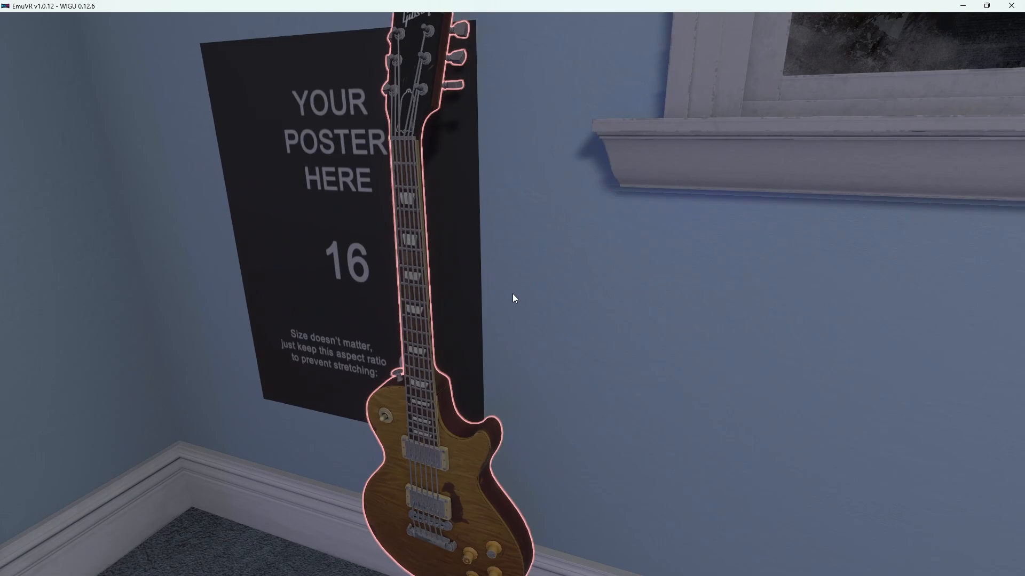
- View the whole guitar on the wall from farther back, then check its headstock, front and side from nearby
left_click(512, 293)
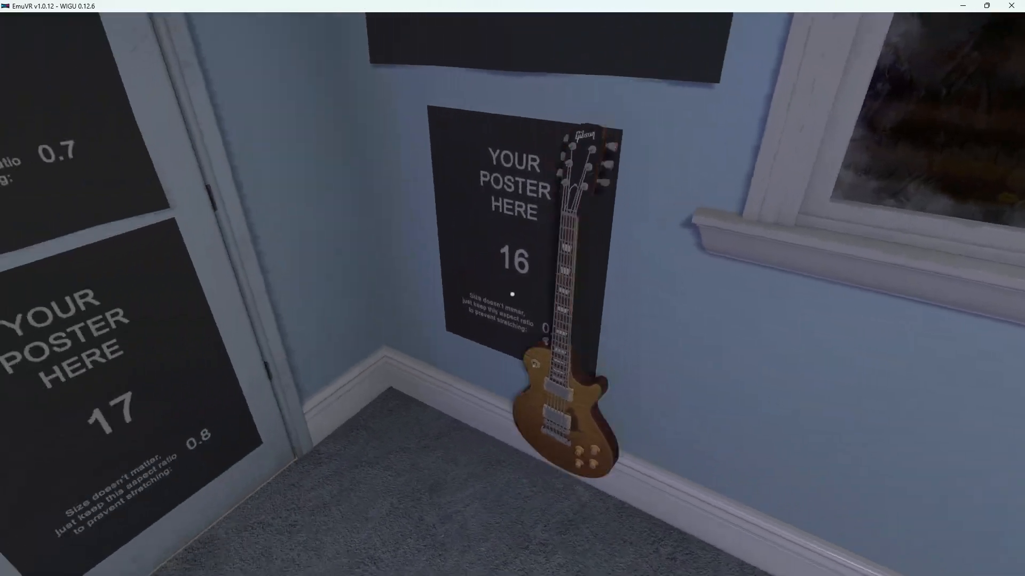
key("w")
left_click(512, 294)
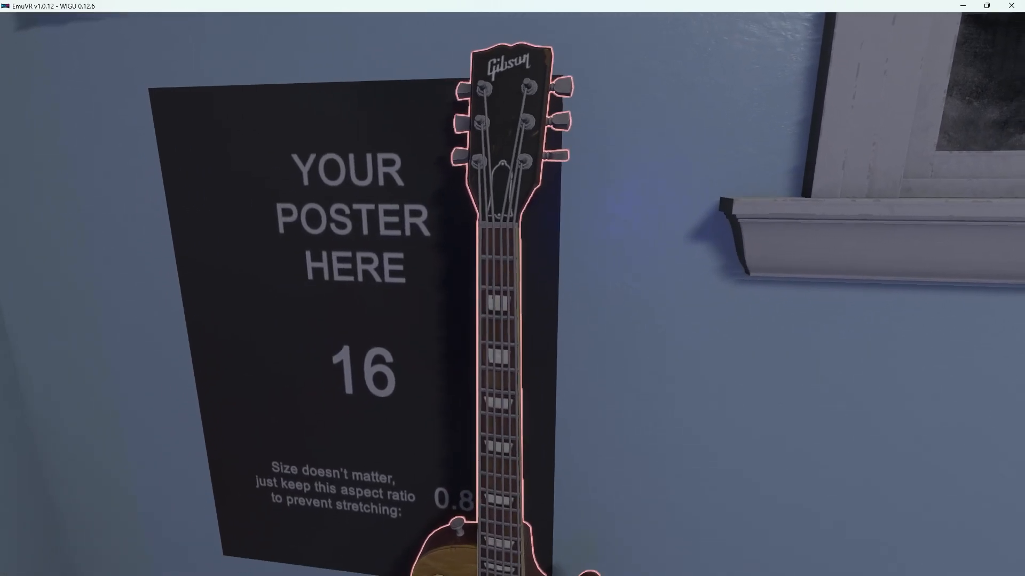
key("s")
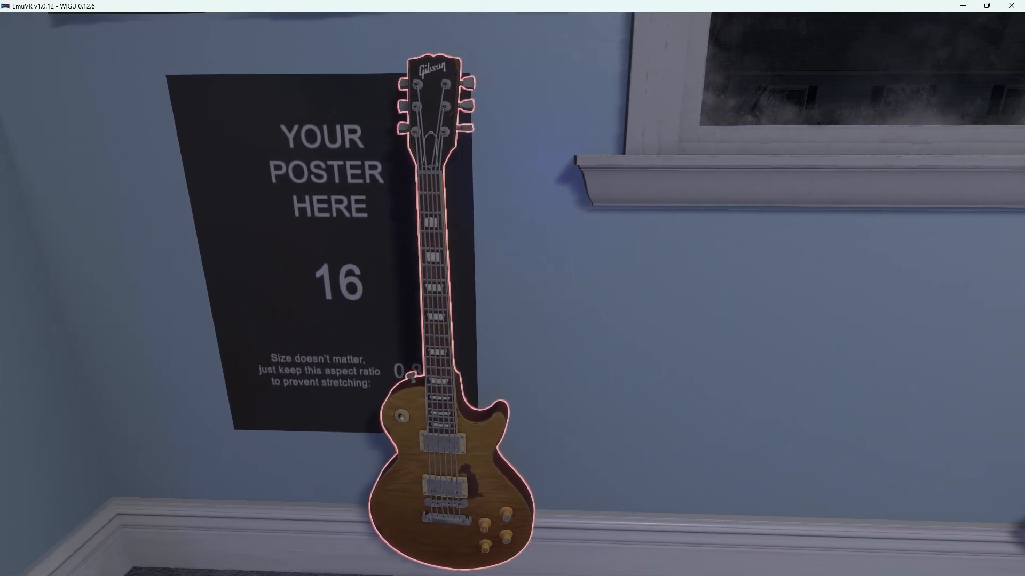
key("Escape")
left_click(512, 293)
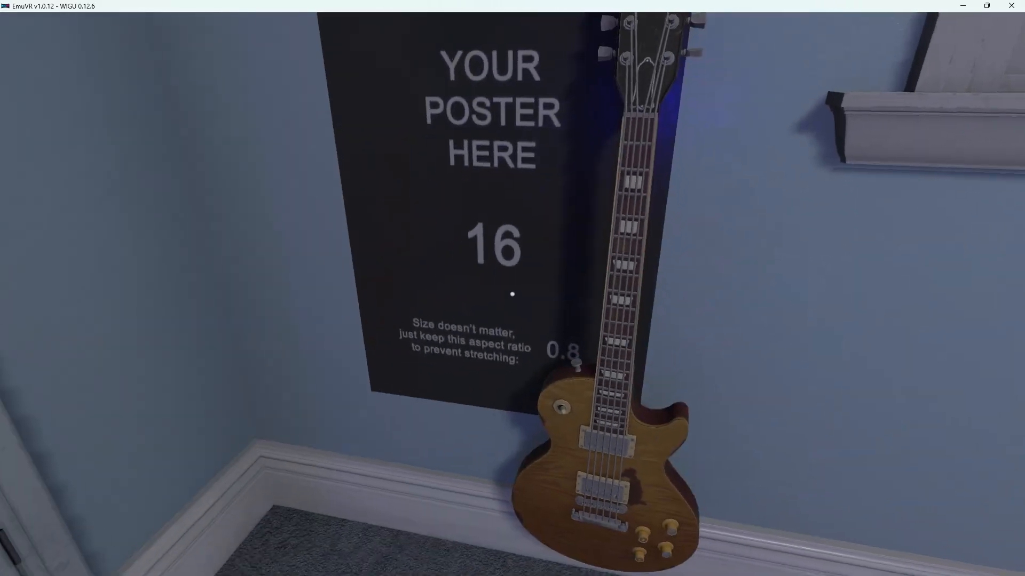
left_click(512, 294)
key("d")
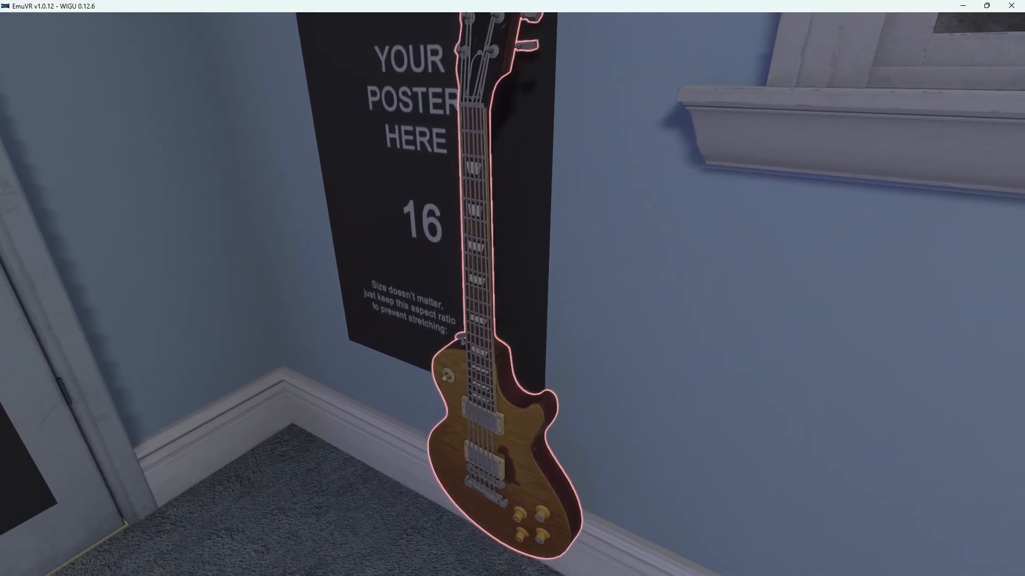
key("Escape")
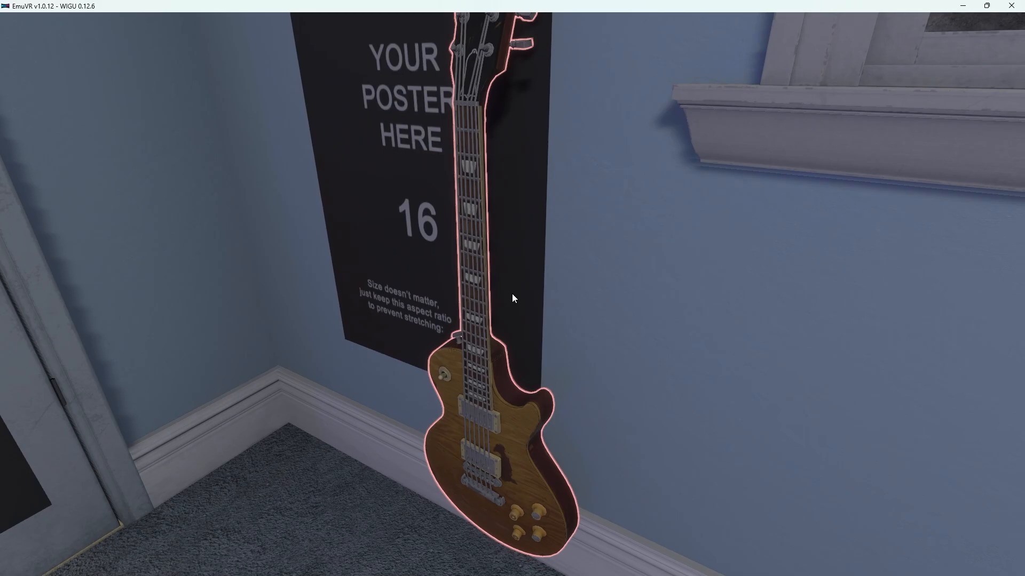
left_click(612, 283)
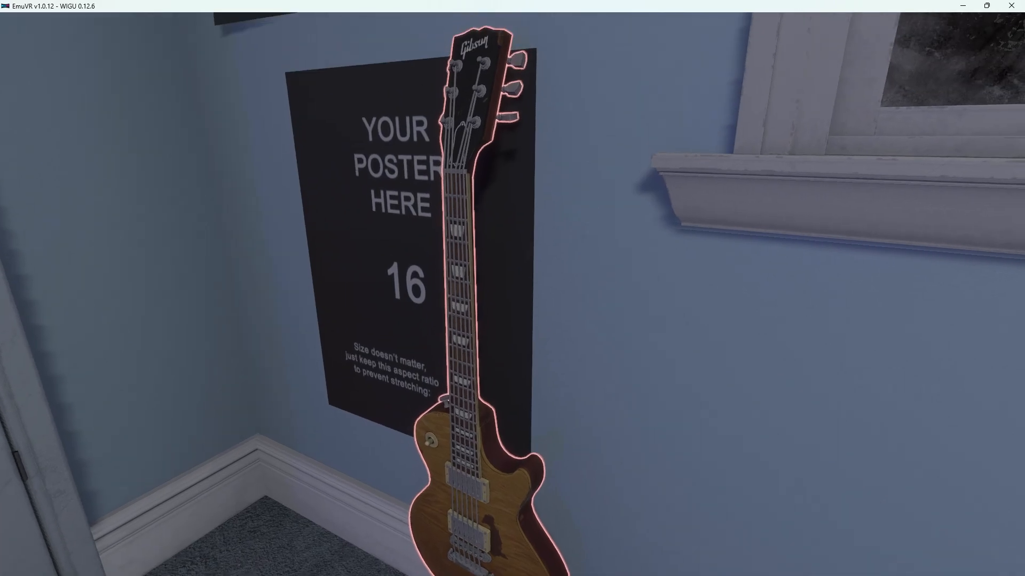
key("Escape")
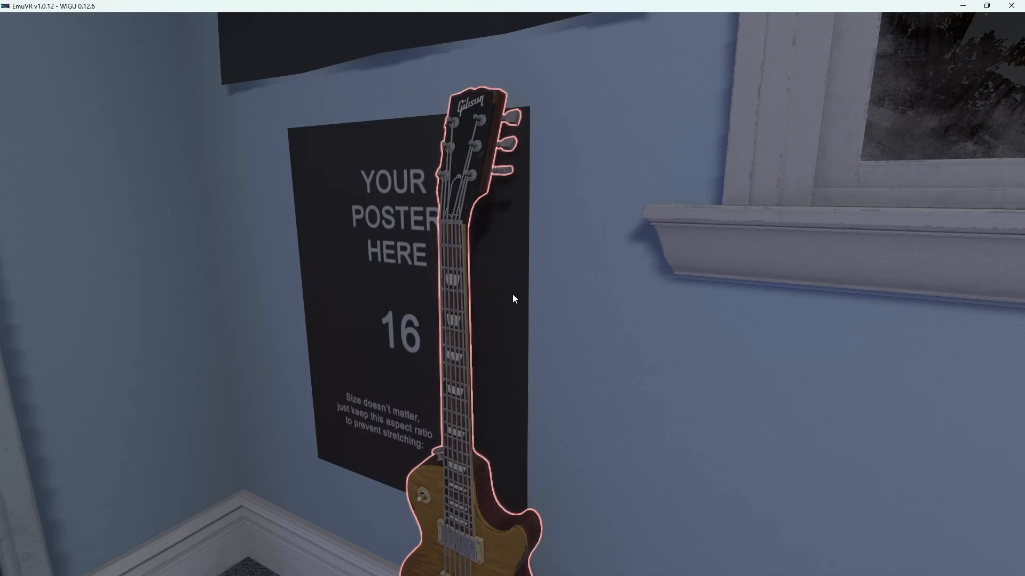